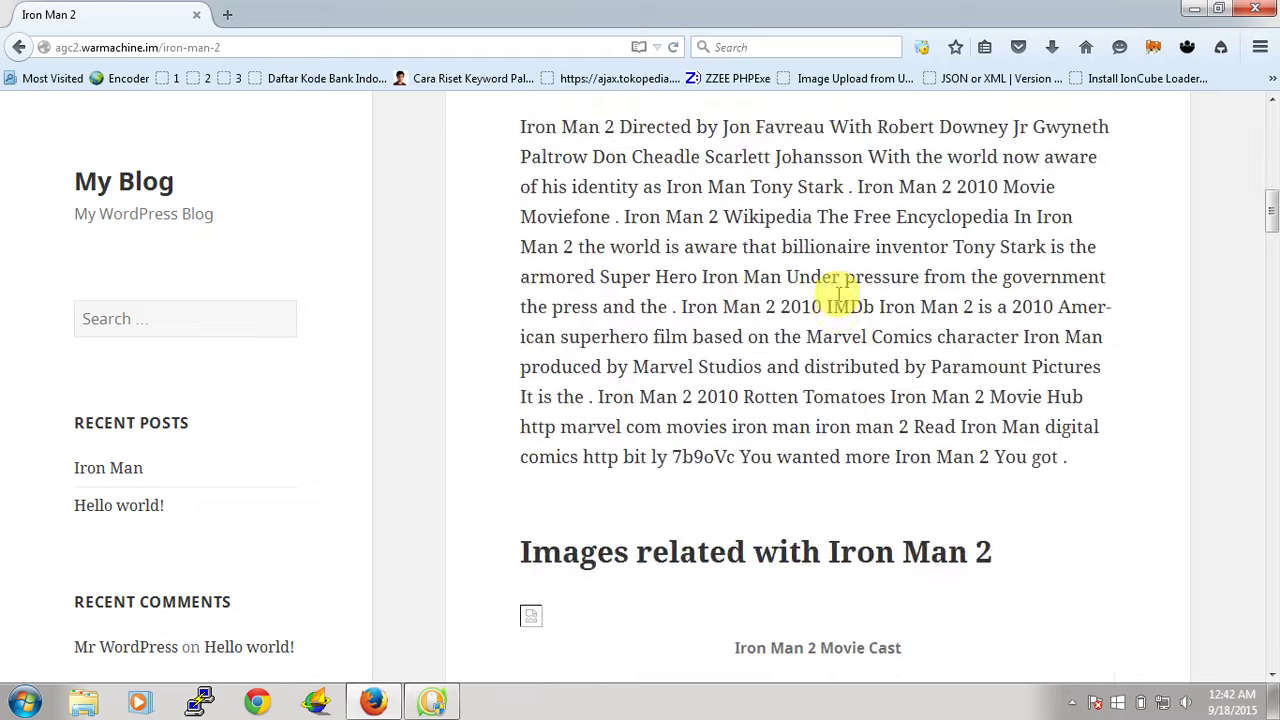
Step: Look through the Iron Man 2 page, from its trailer and description down to the related images and eBay products
scroll(838, 295, down, 15)
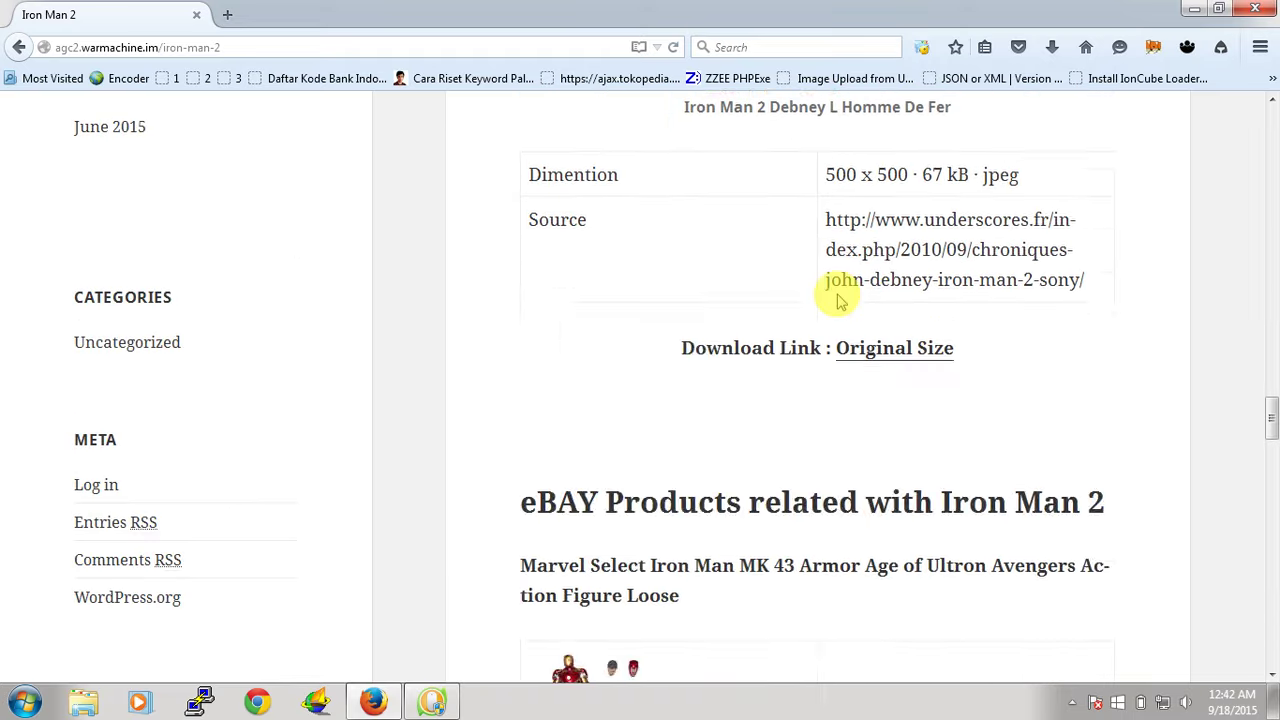
scroll(838, 295, up, 20)
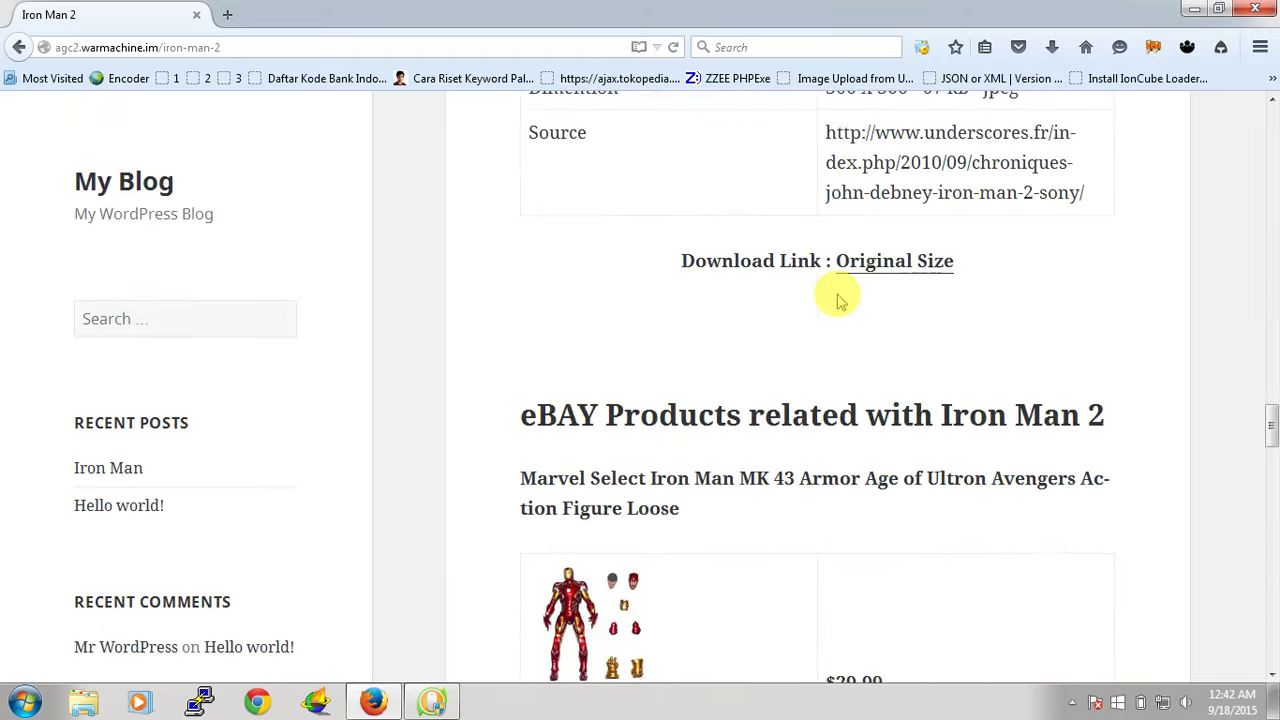
scroll(845, 308, up, 5)
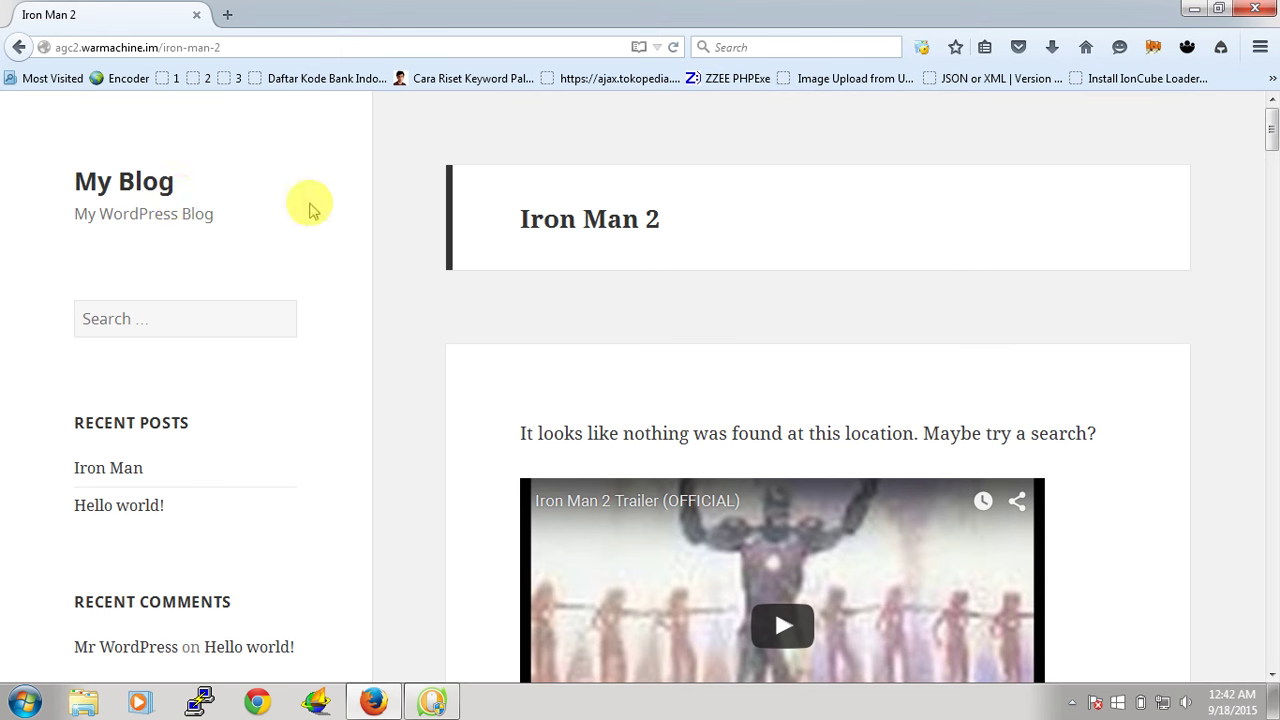
scroll(525, 216, down, 6)
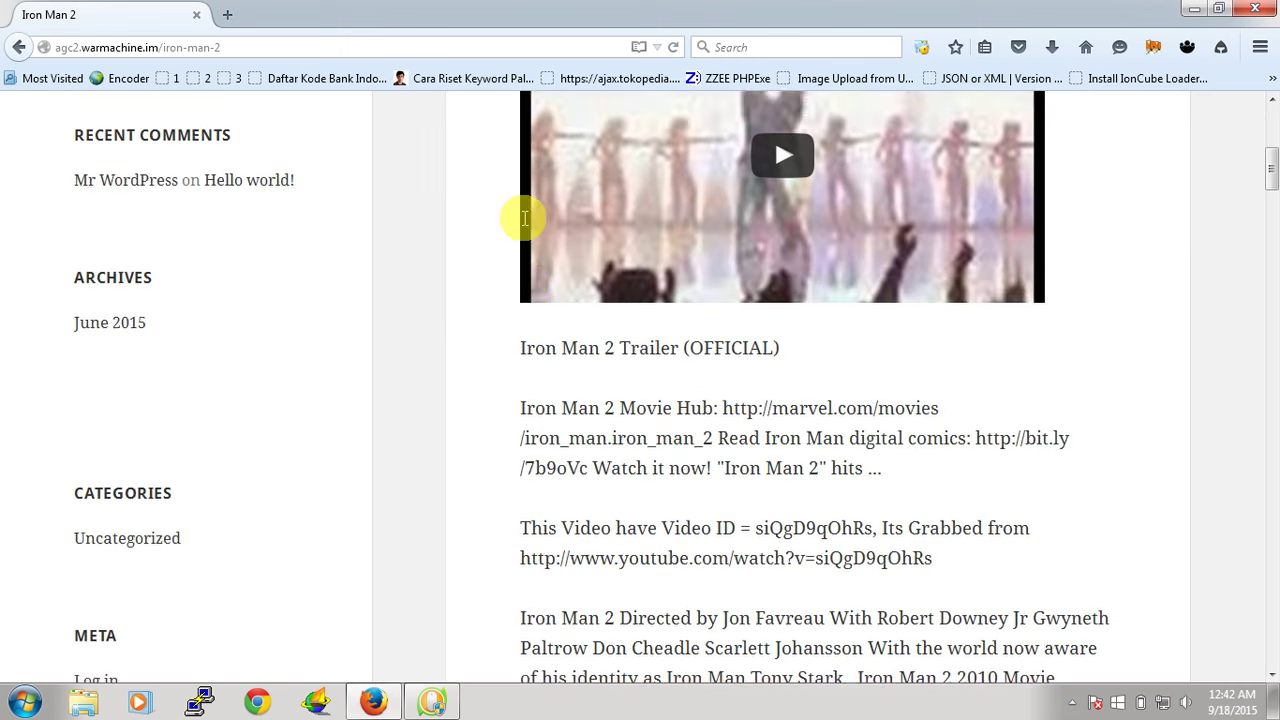
scroll(525, 218, up, 5)
scroll(525, 218, up, 1)
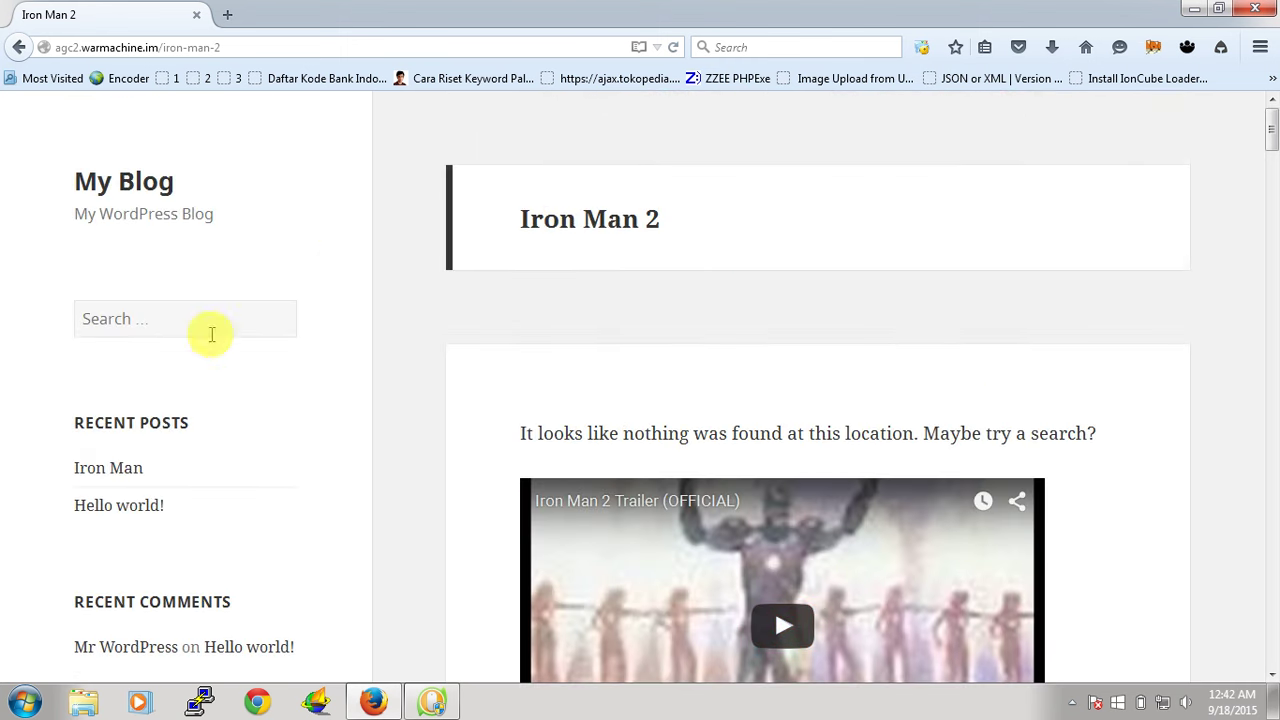
Step: View the Iron Man post from the recent posts, and return to the Iron Man 2 page
click(130, 479)
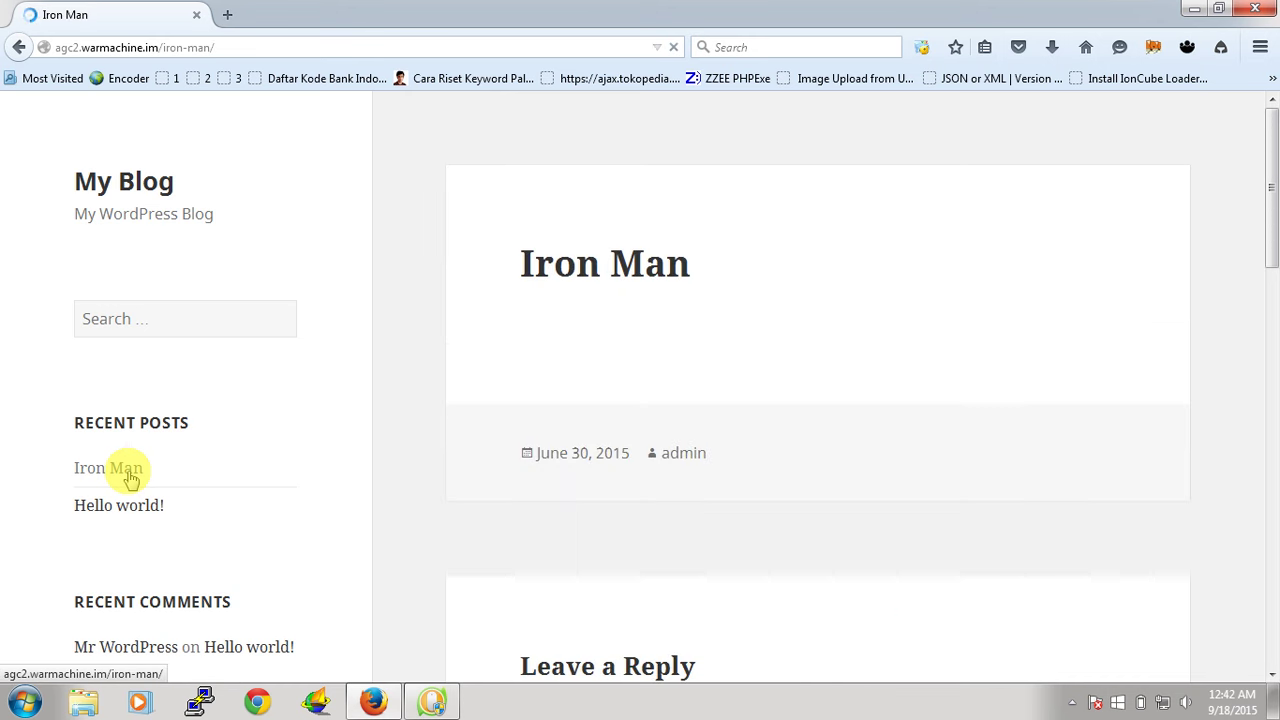
scroll(388, 472, down, 2)
scroll(388, 470, down, 2)
scroll(386, 466, up, 4)
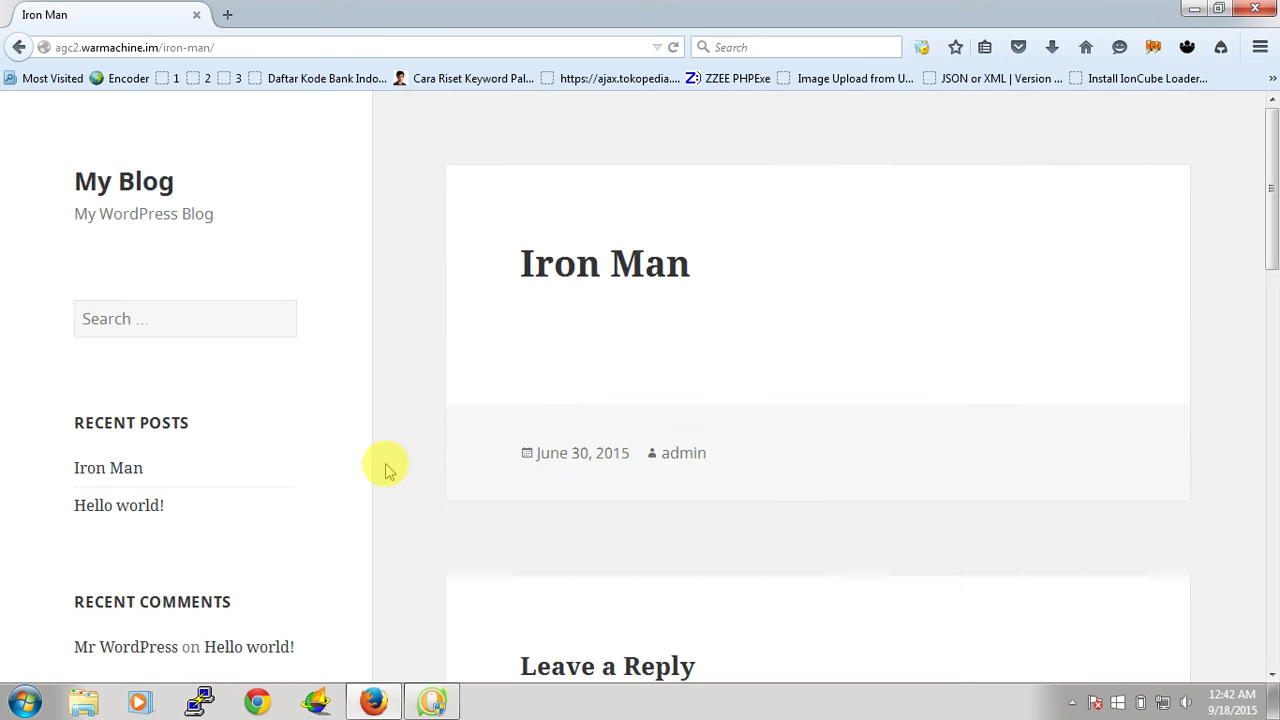
click(17, 47)
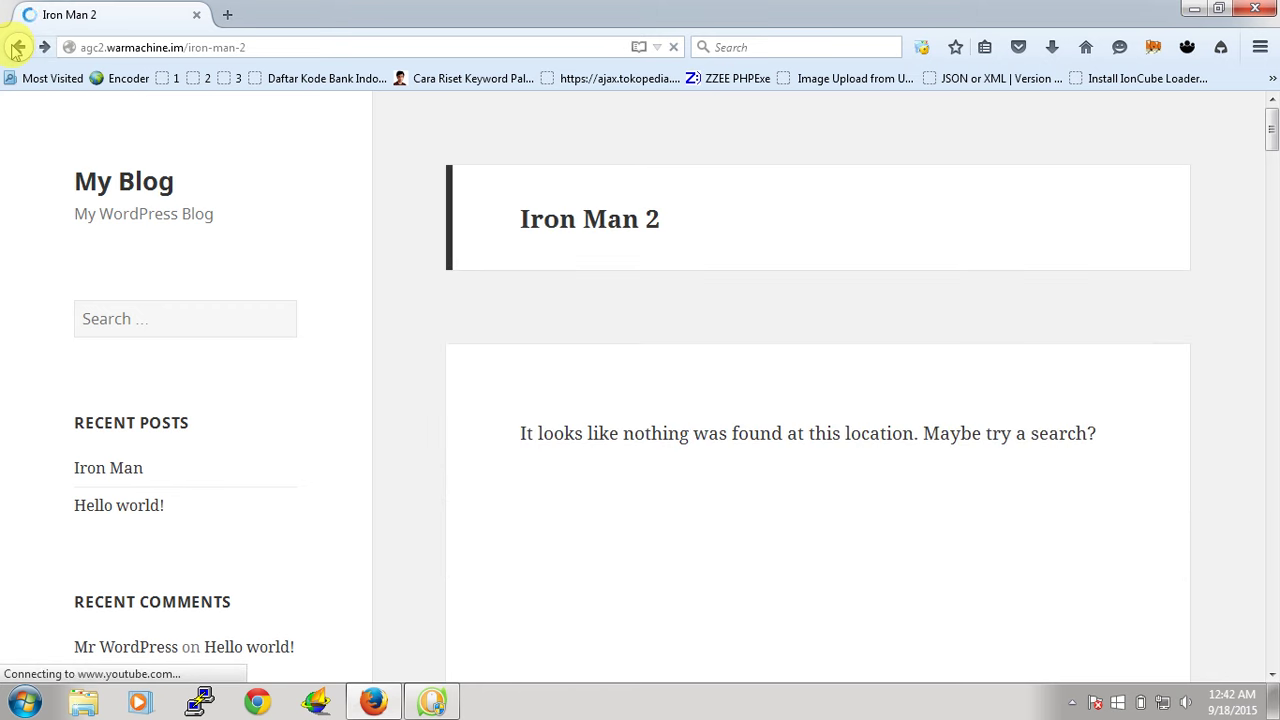
Step: Go to agc2.warmachine.im/wp-admin and log in to the WordPress dashboard with the prefilled credentials
drag(190, 50, 350, 52)
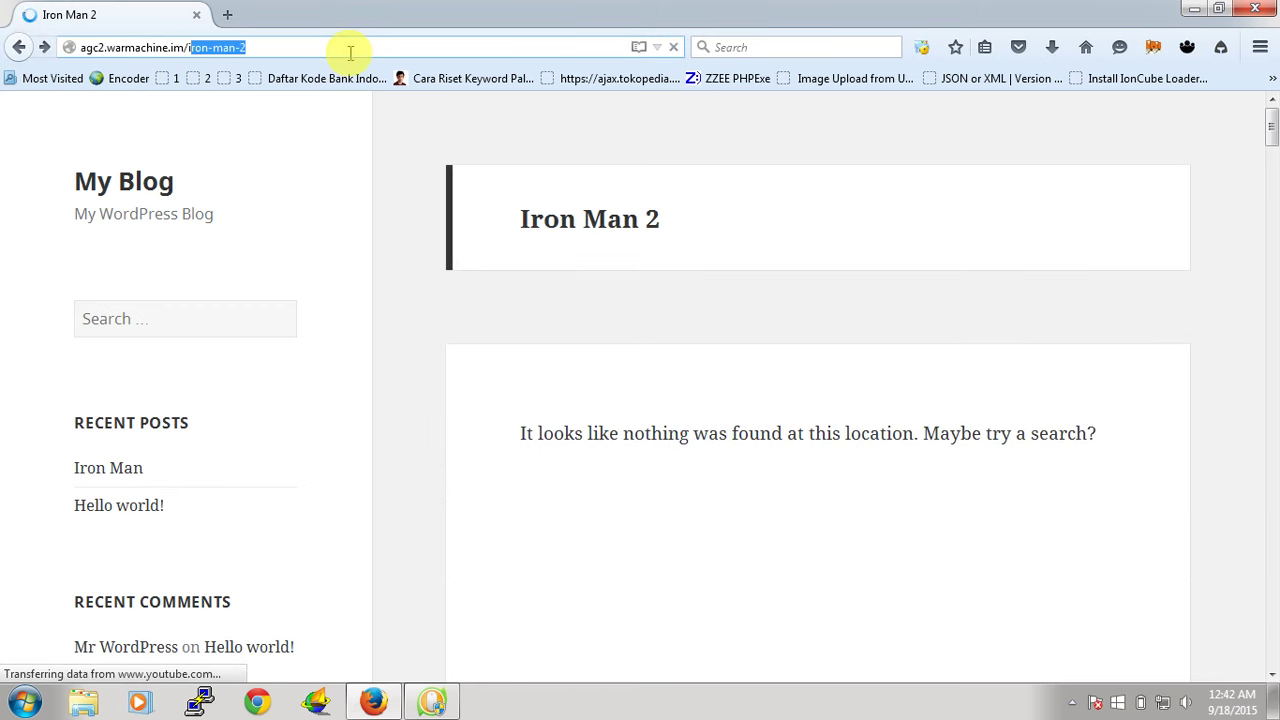
key(BackSpace)
key(BackSpace)
text(w)
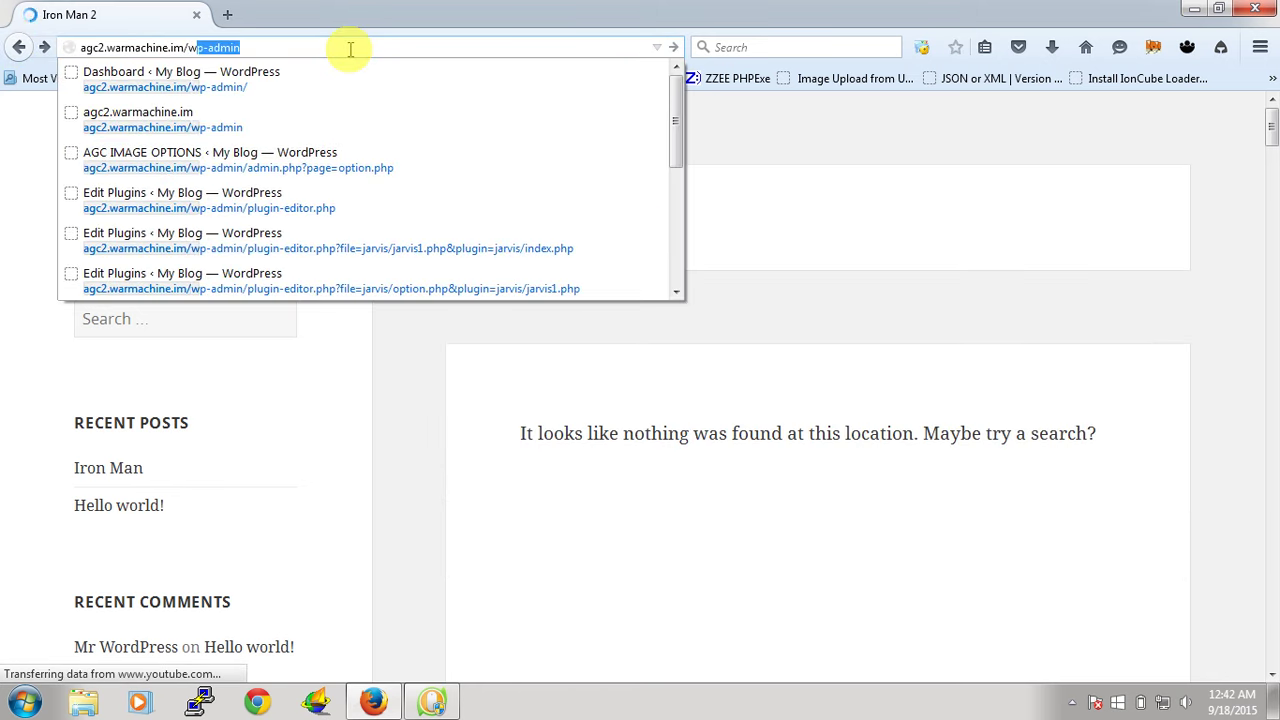
key(Escape)
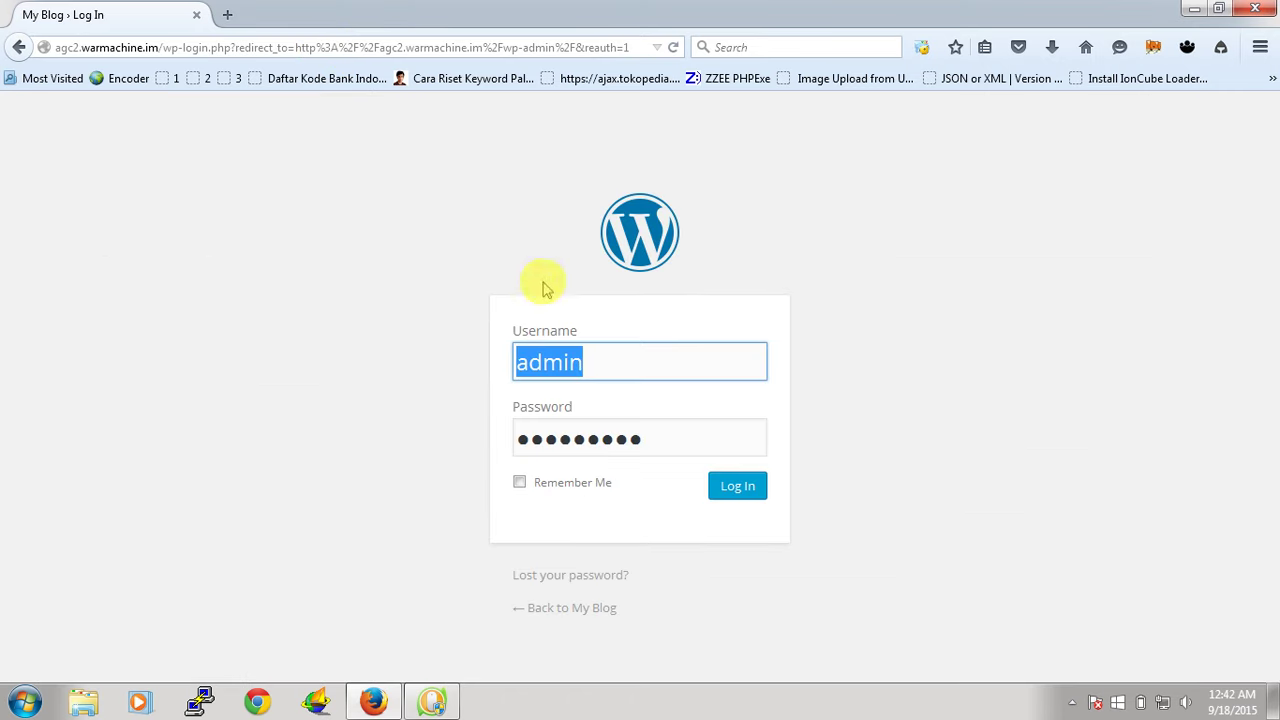
click(723, 490)
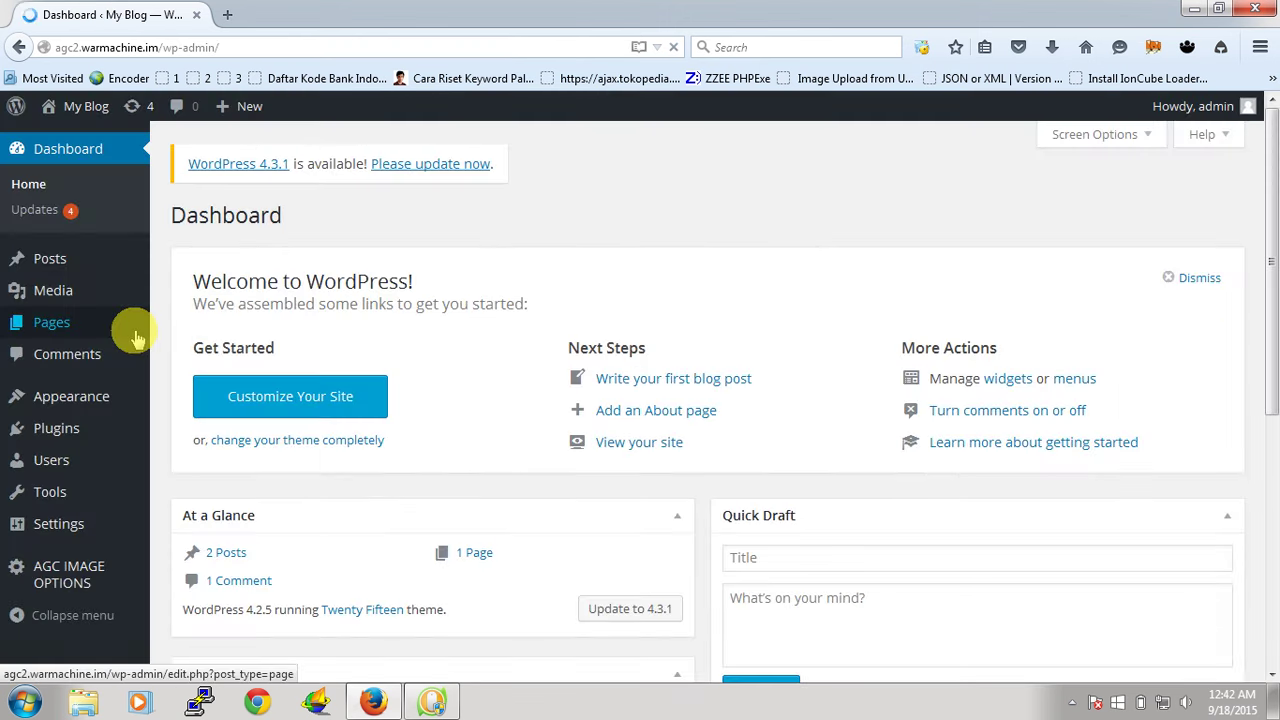
Step: Open the AGC Image Options page at its Homepage and Size Filter section
scroll(137, 339, down, 5)
click(80, 588)
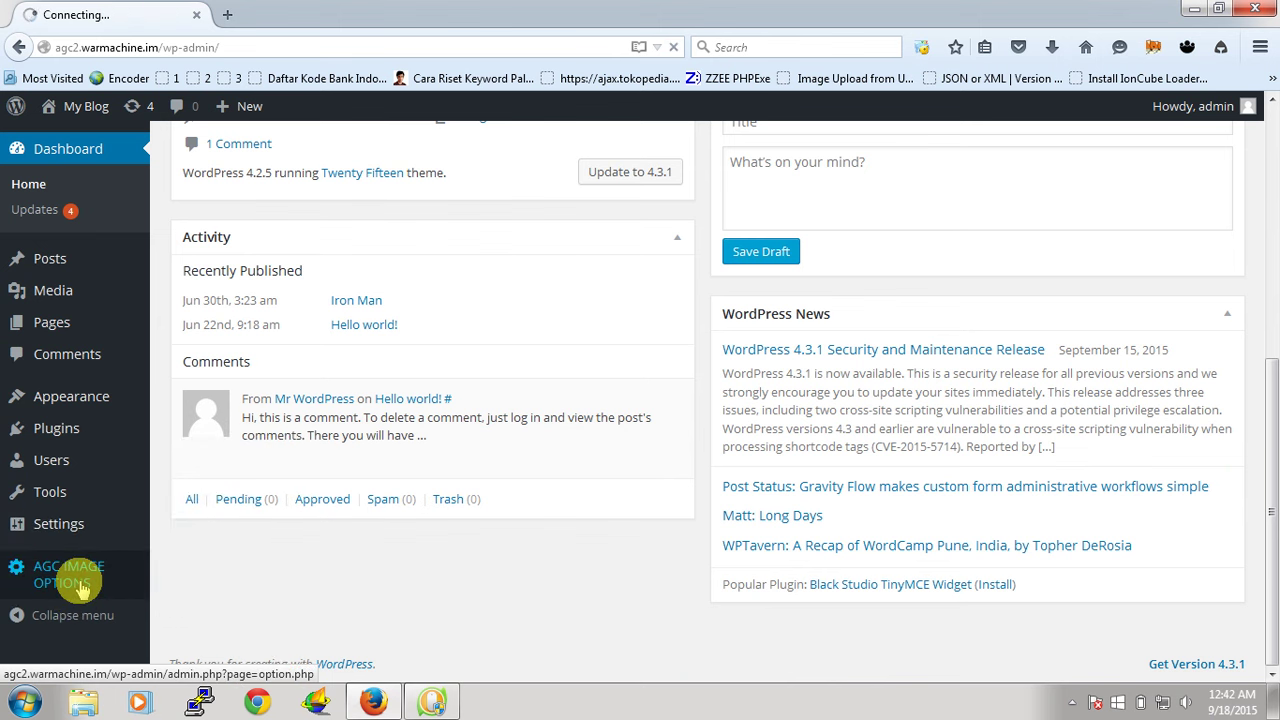
scroll(457, 357, down, 4)
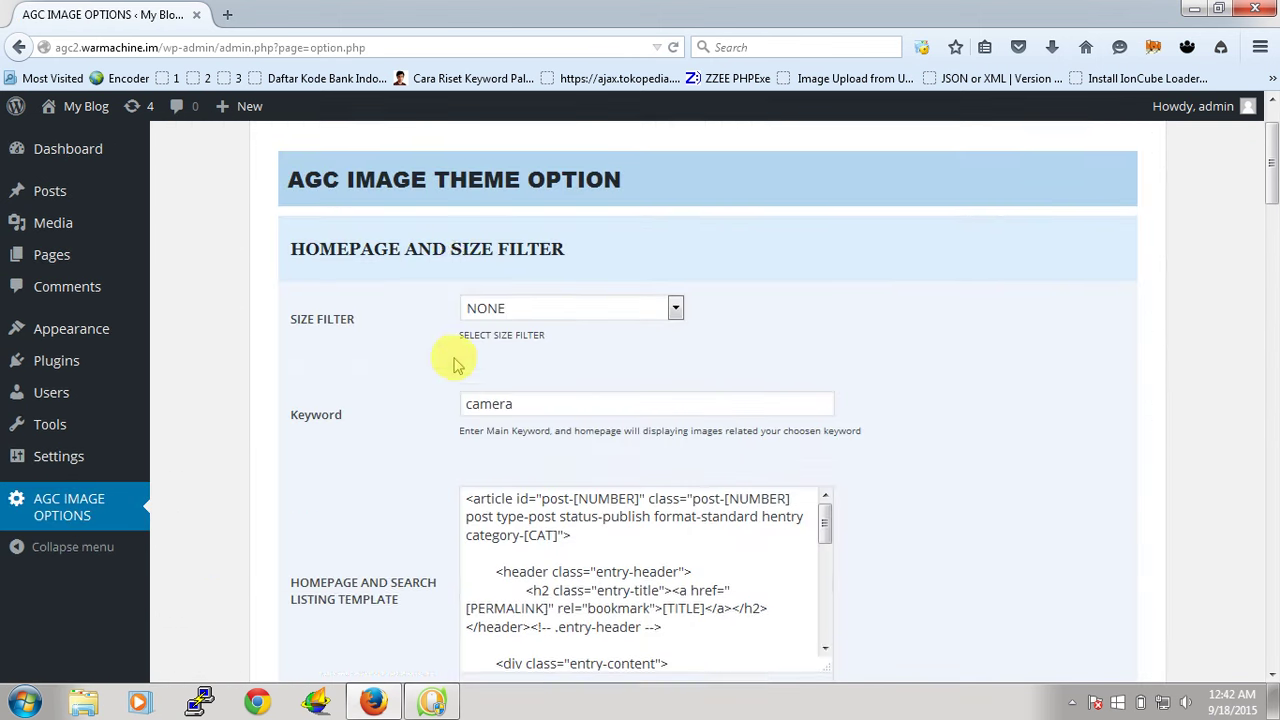
scroll(455, 360, up, 2)
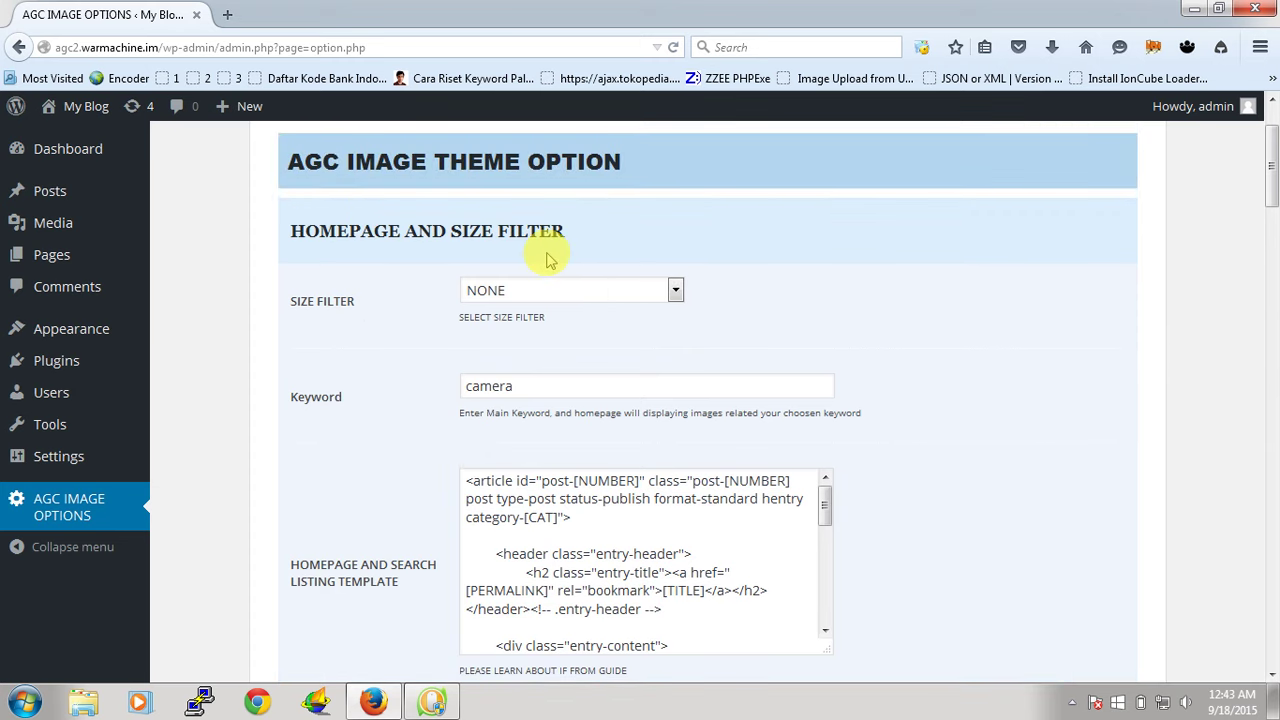
Step: Review the size filter choices, the homepage keyword and the homepage and search listing template without changing them
click(645, 300)
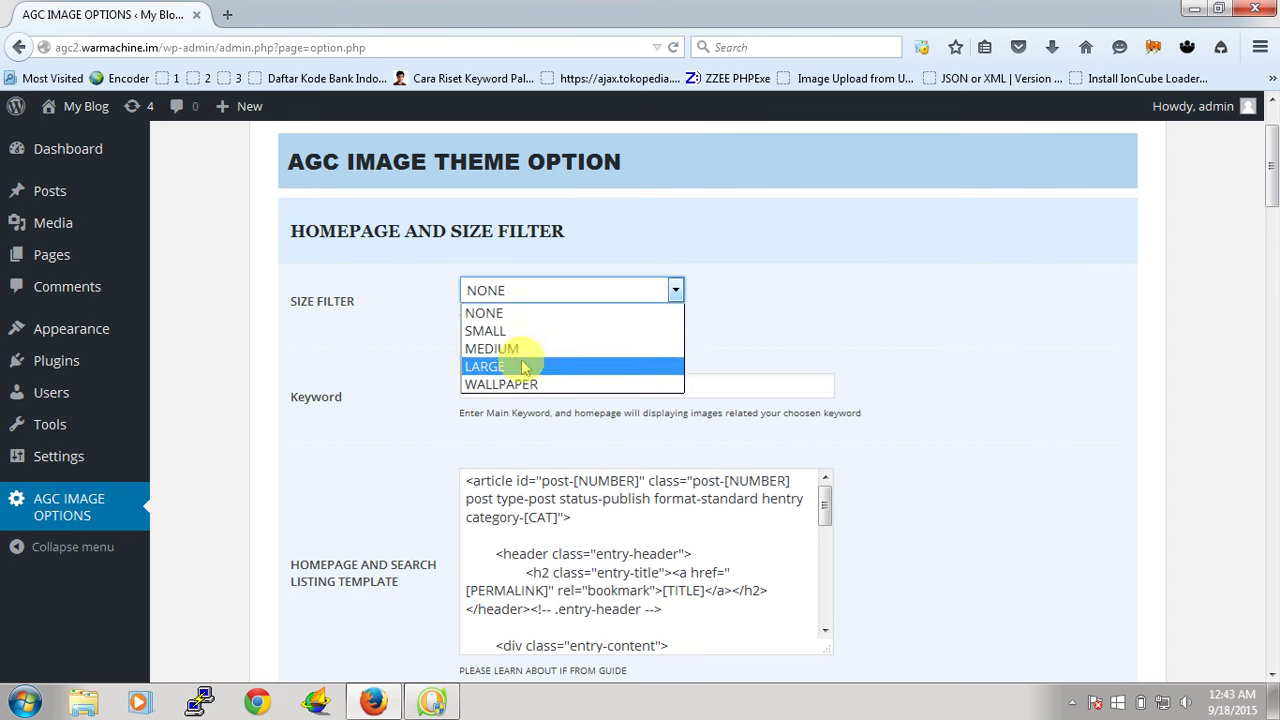
click(963, 351)
scroll(962, 352, down, 2)
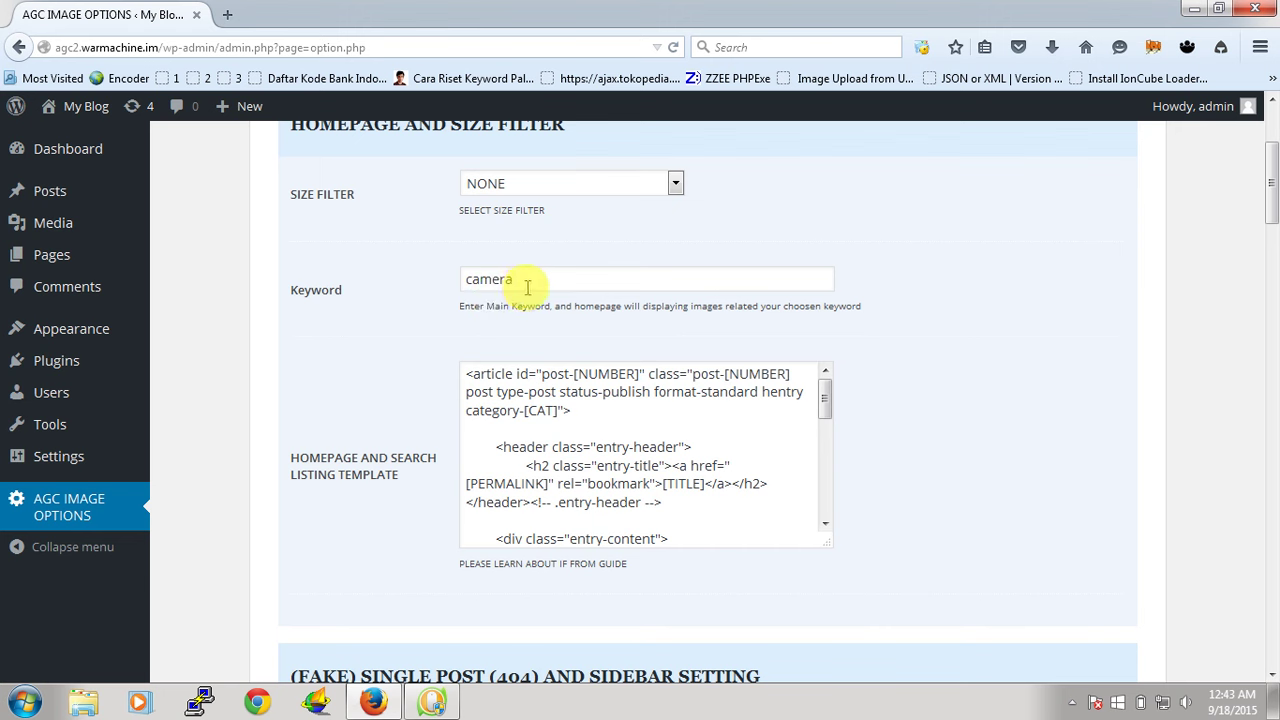
scroll(527, 287, down, 2)
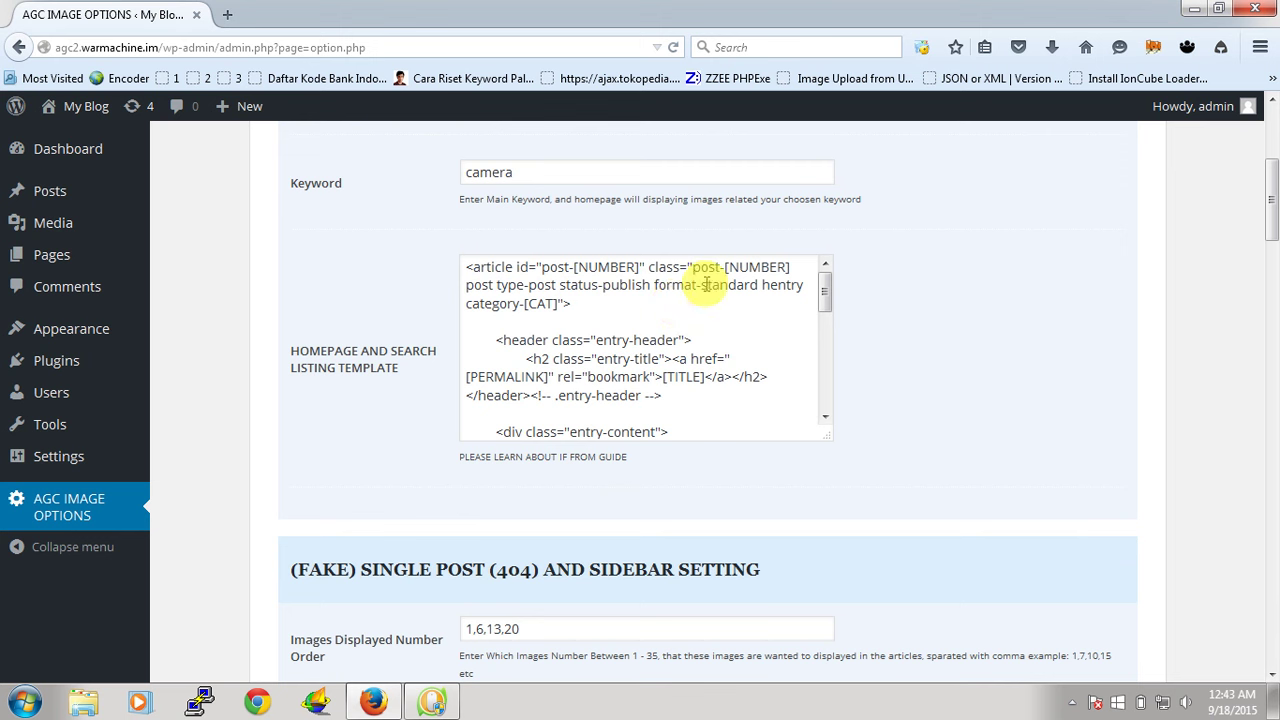
mouse_move(825, 292)
mouse_down()
mouse_move(823, 409)
mouse_move(826, 271)
mouse_up()
click(634, 268)
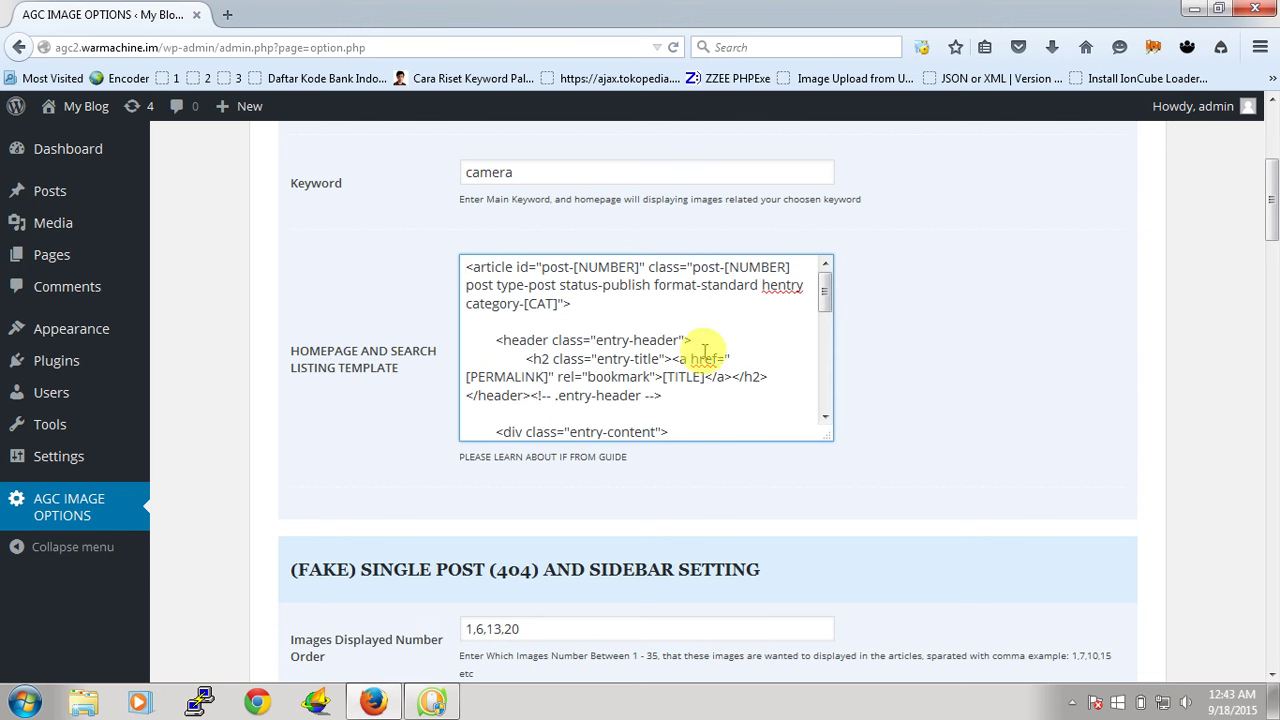
Step: Examine the (Fake) Single Post (404) and Sidebar settings for image order, related articles, related feed and favorite keywords
scroll(862, 352, down, 4)
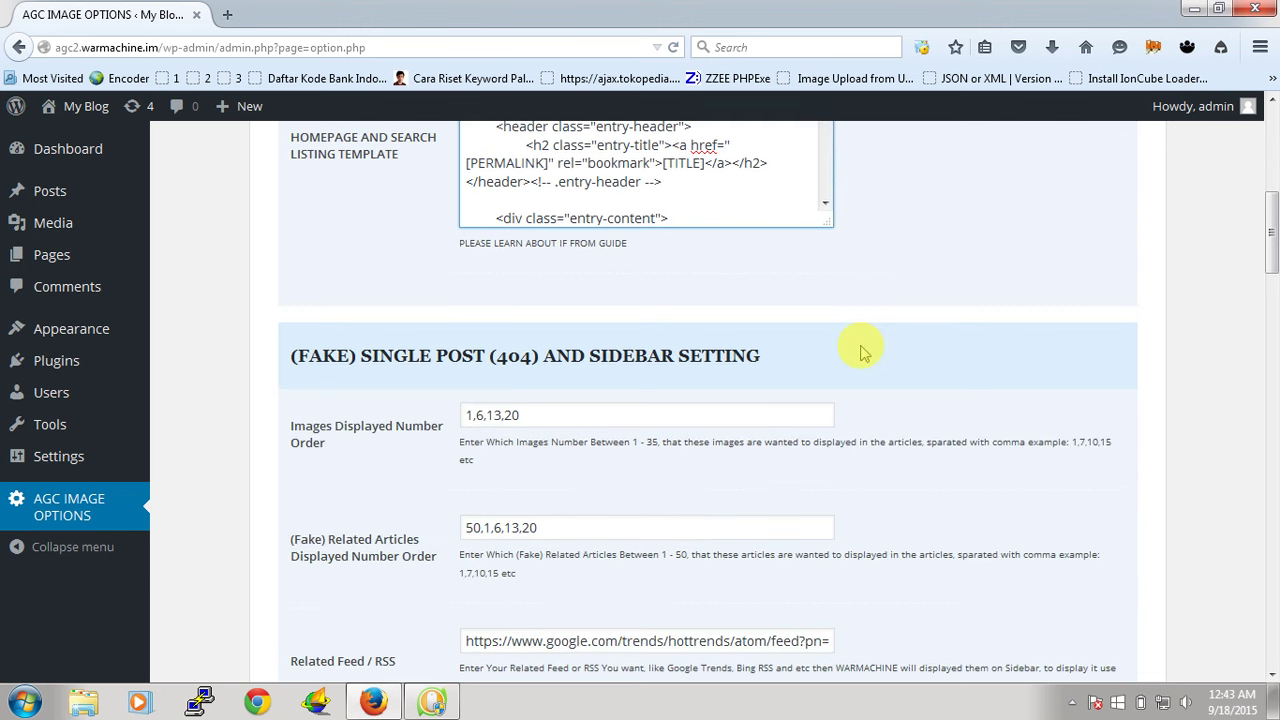
scroll(862, 352, down, 4)
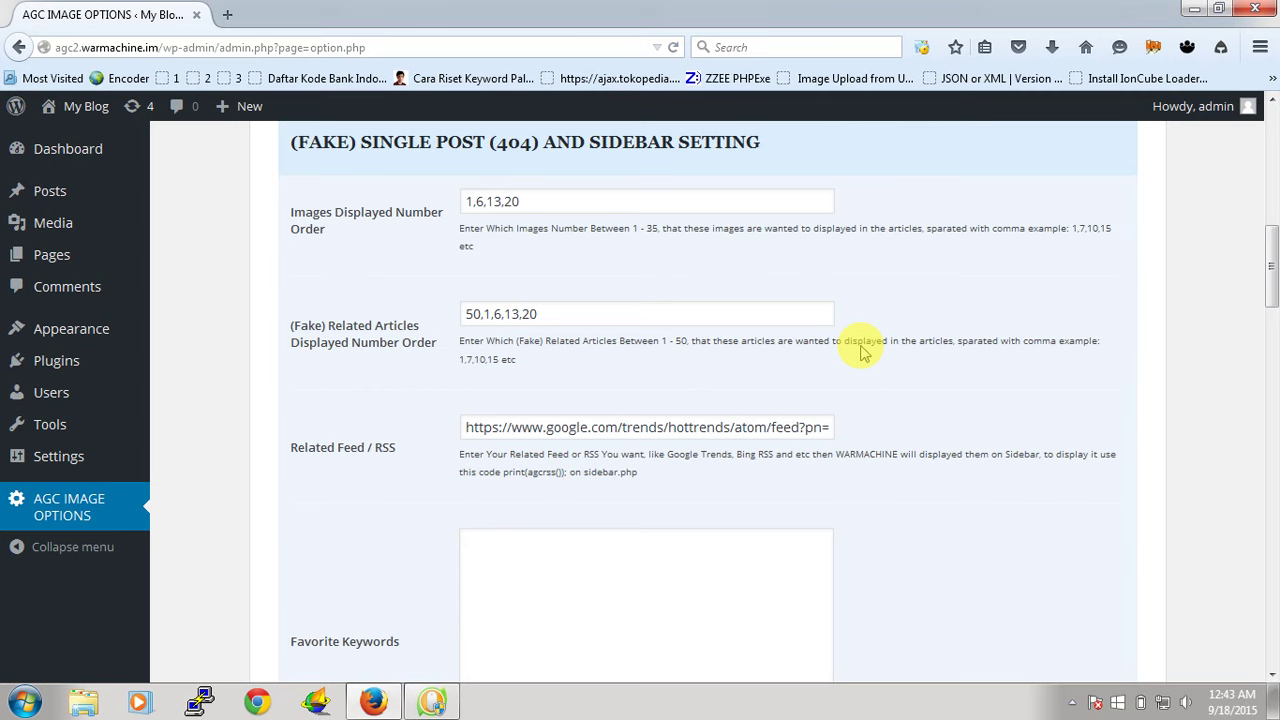
scroll(862, 352, up, 2)
scroll(862, 352, down, 2)
scroll(805, 350, down, 2)
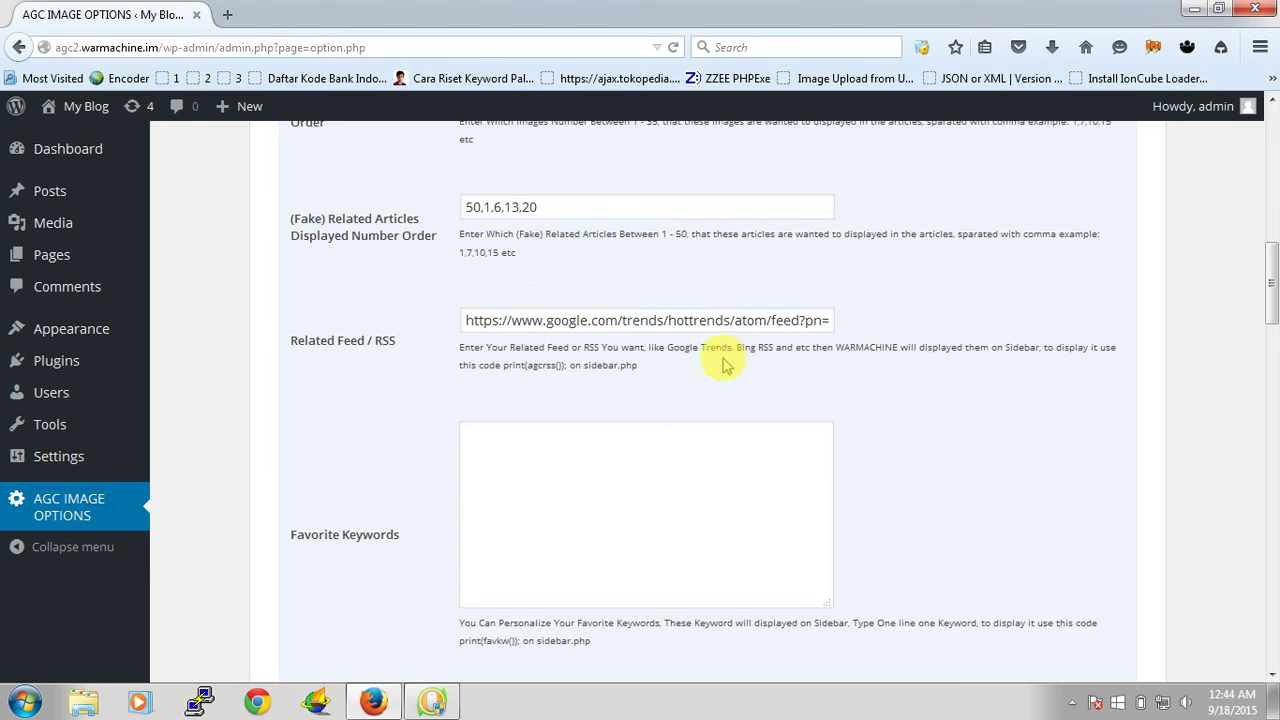
click(503, 320)
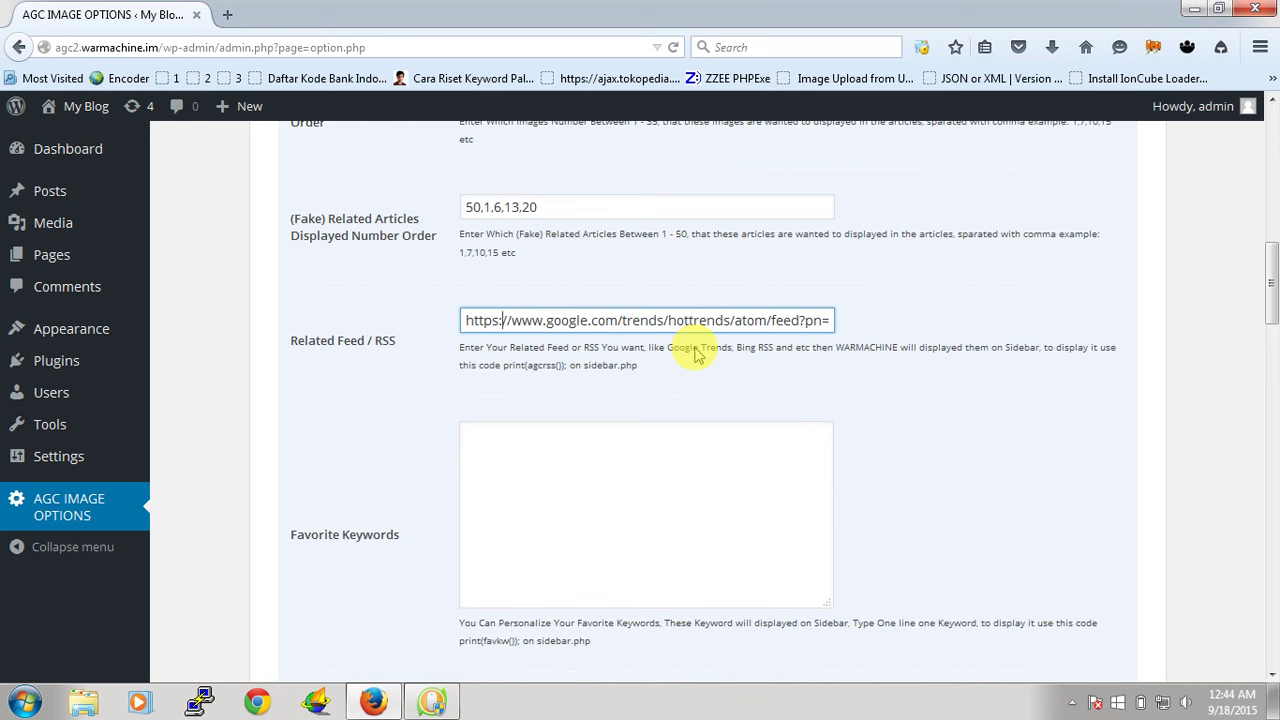
scroll(697, 355, down, 2)
click(636, 357)
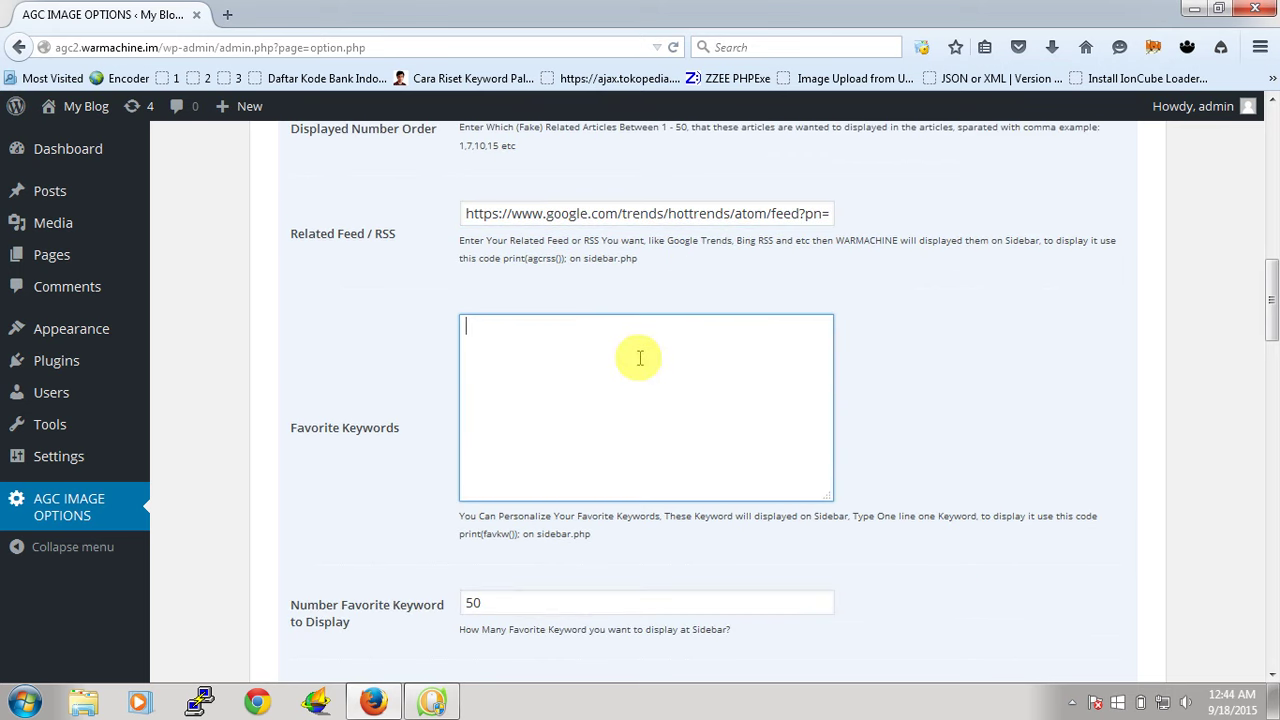
Step: Examine the video template and the video display choices in the Video Setting section
scroll(640, 357, down, 4)
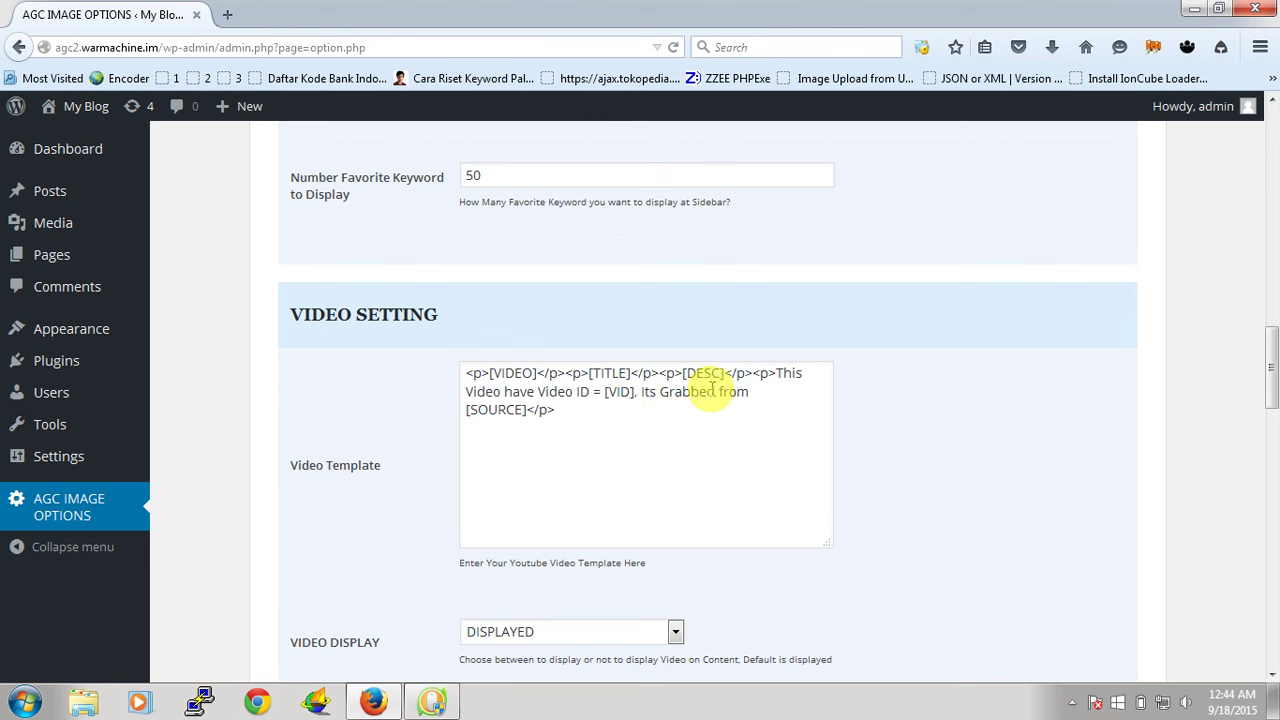
scroll(573, 419, down, 1)
scroll(573, 419, down, 2)
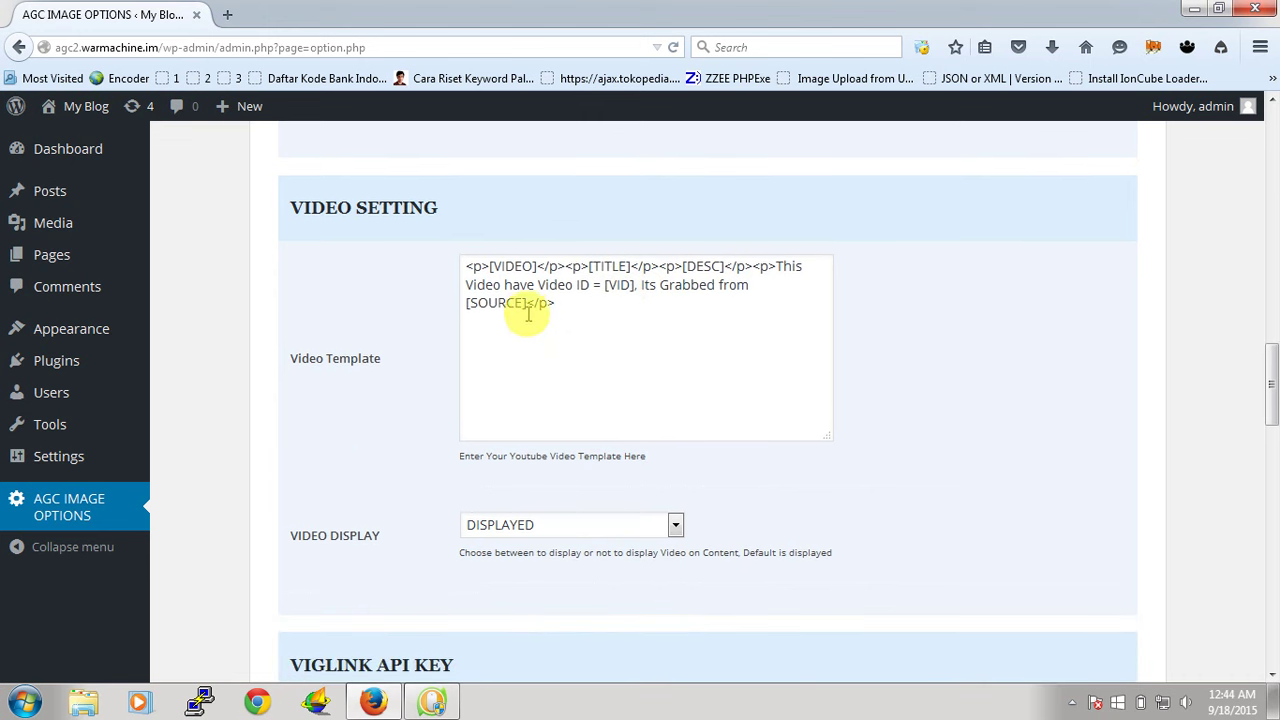
scroll(757, 409, down, 3)
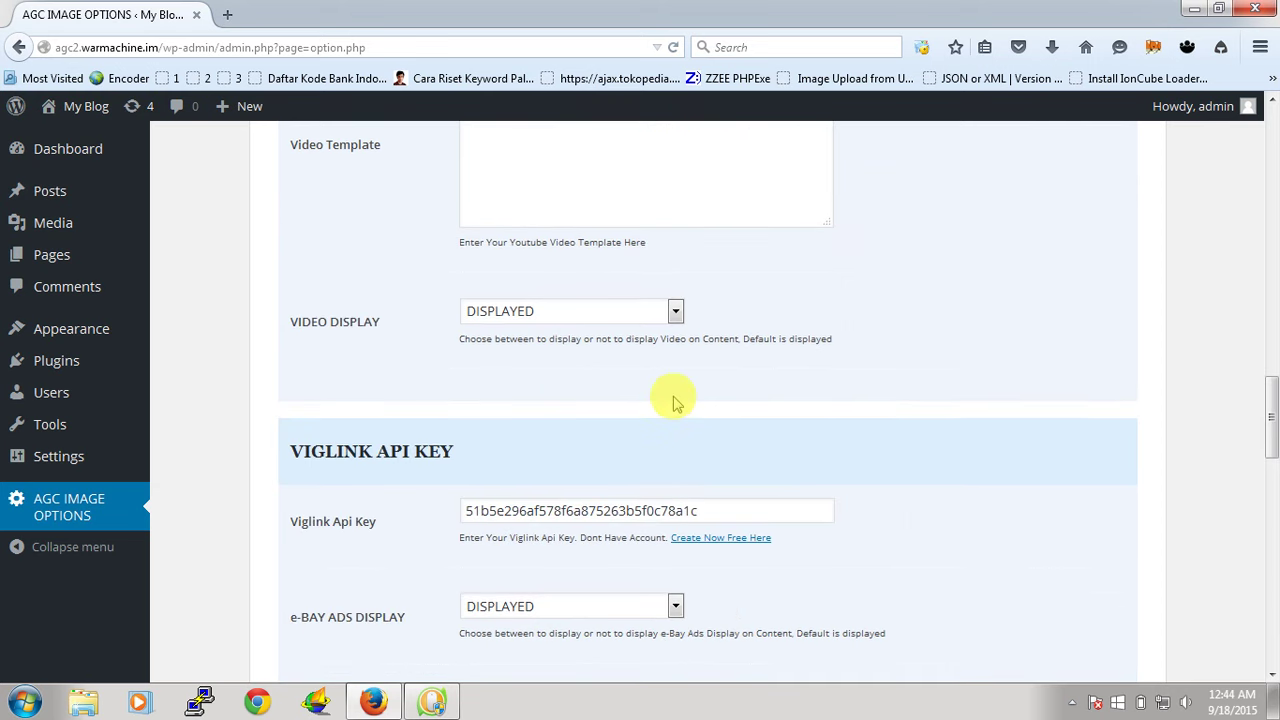
click(651, 311)
click(651, 311)
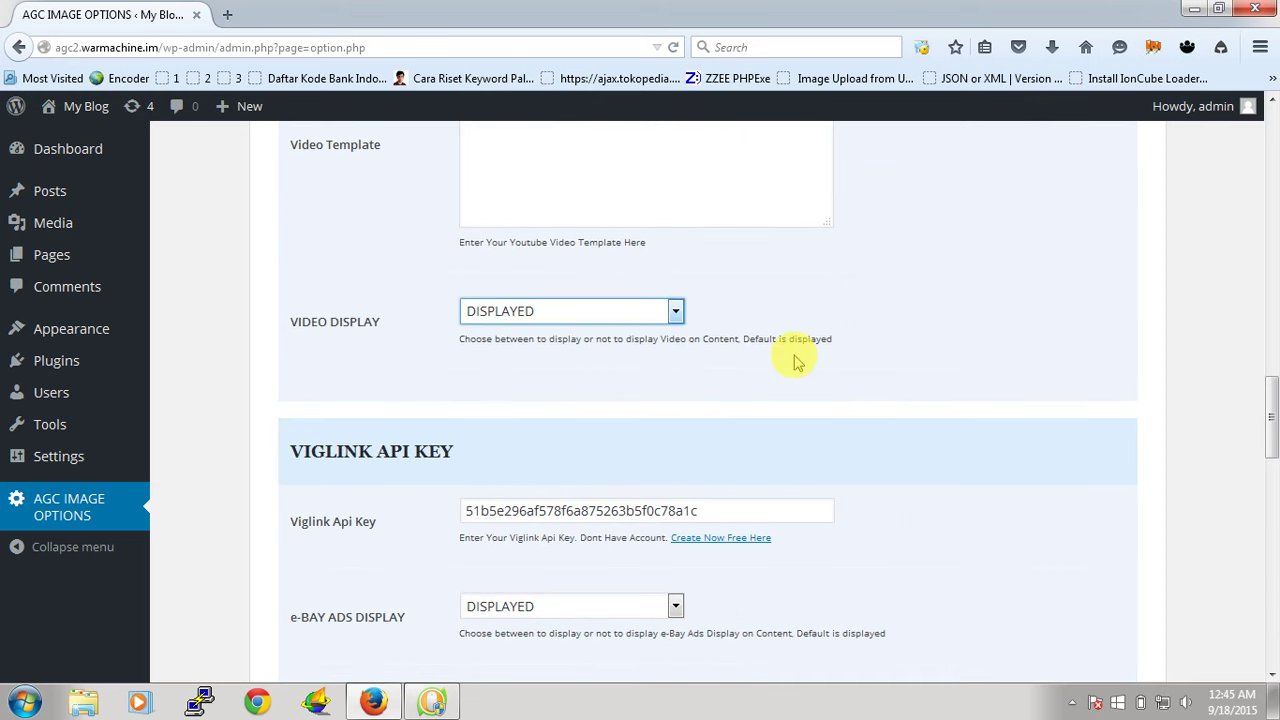
scroll(794, 350, up, 6)
Step: Review the Viglink API key section, including the e-Bay ads display choices and the displayed ads number order
scroll(795, 355, down, 7)
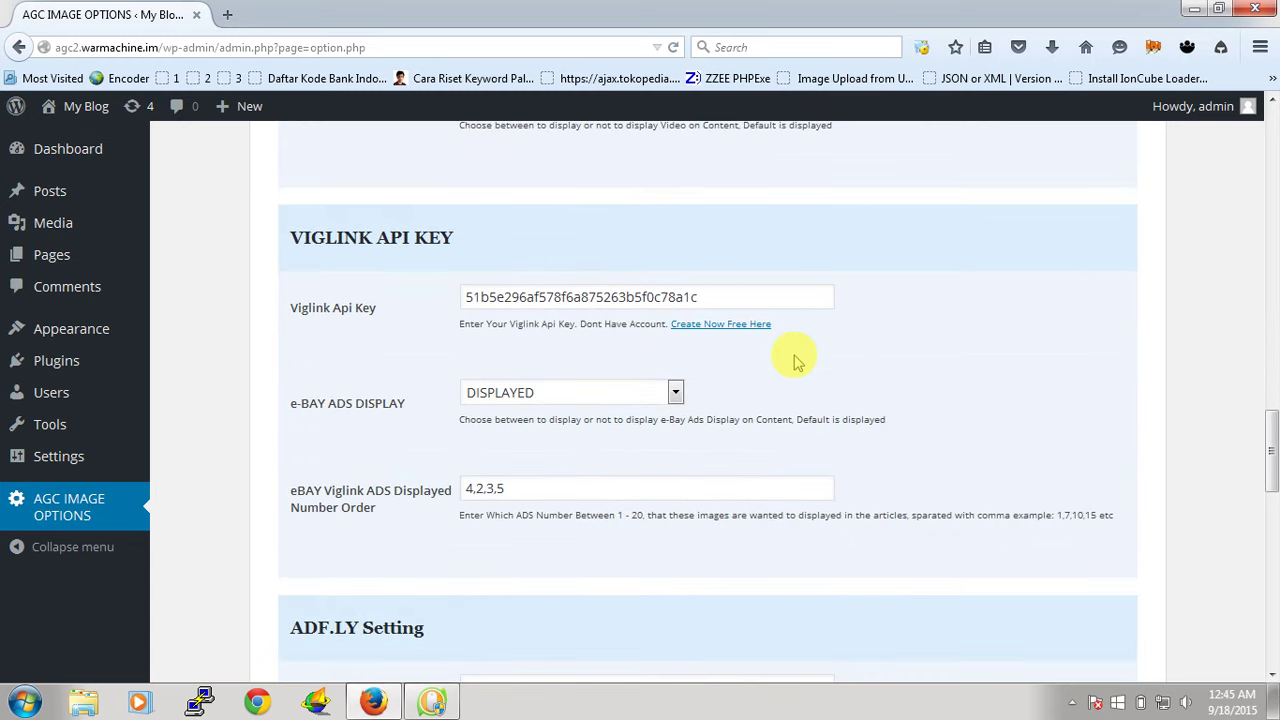
click(674, 393)
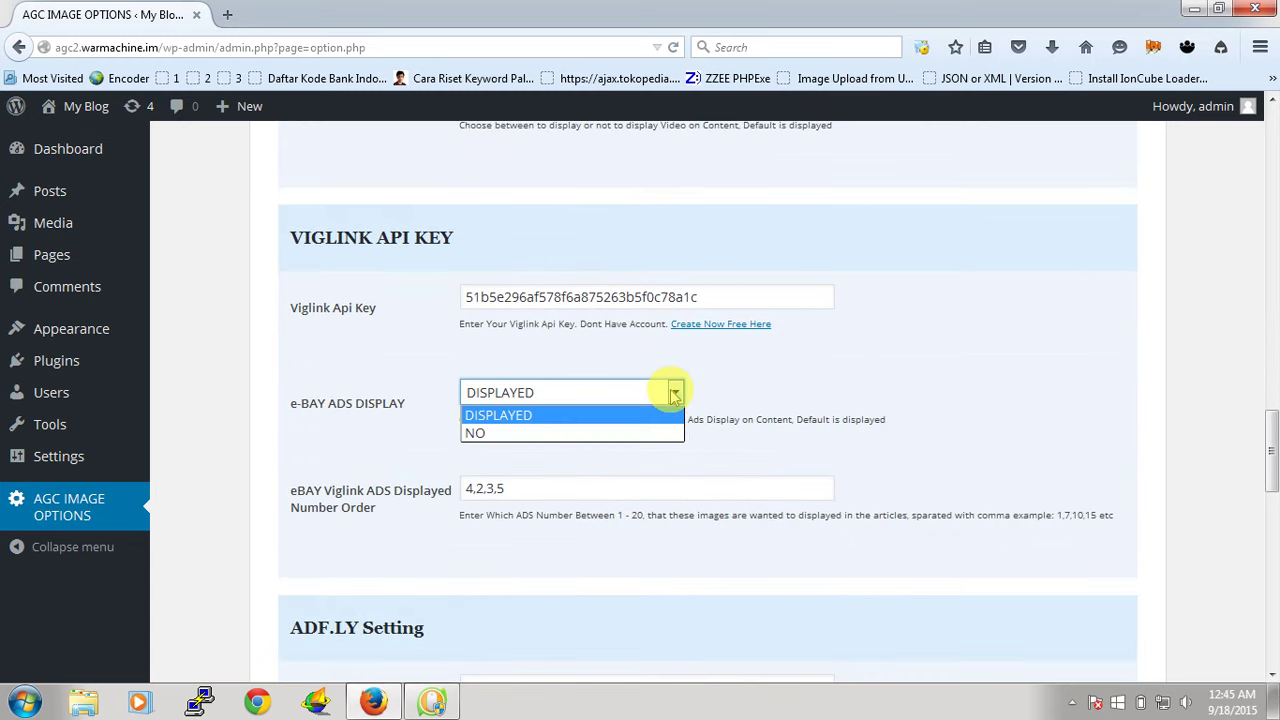
click(674, 393)
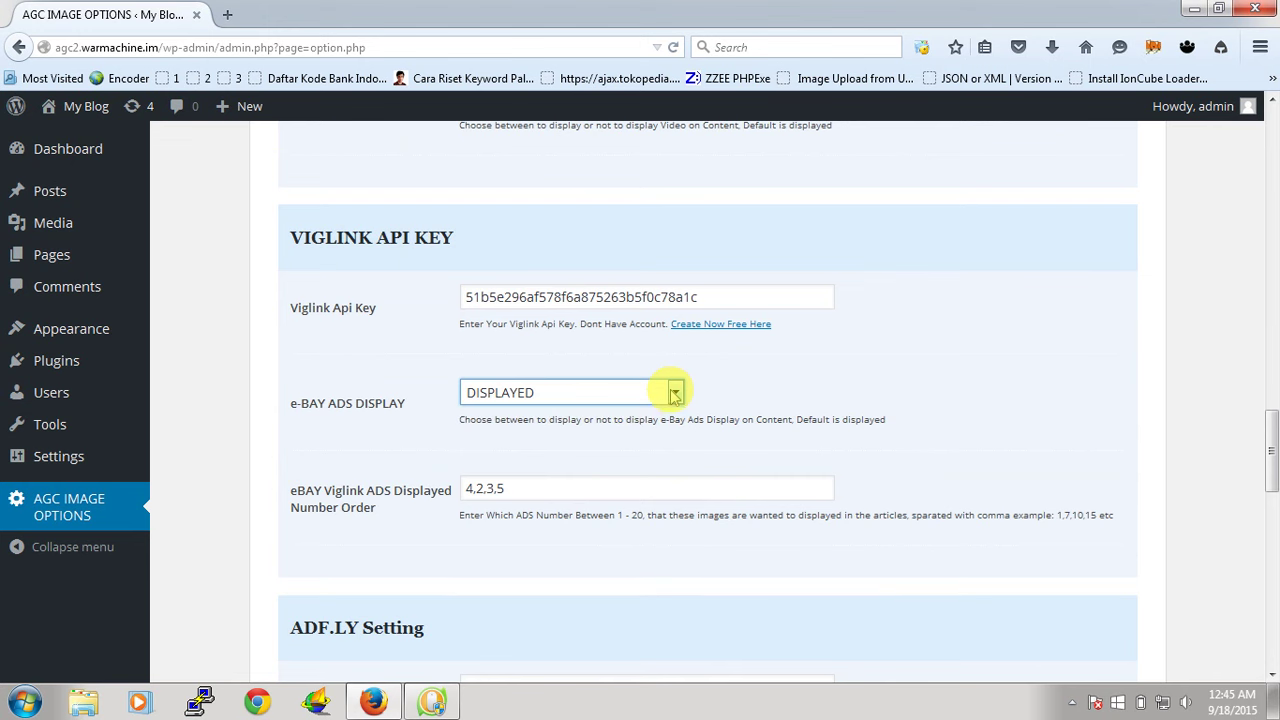
scroll(851, 386, down, 2)
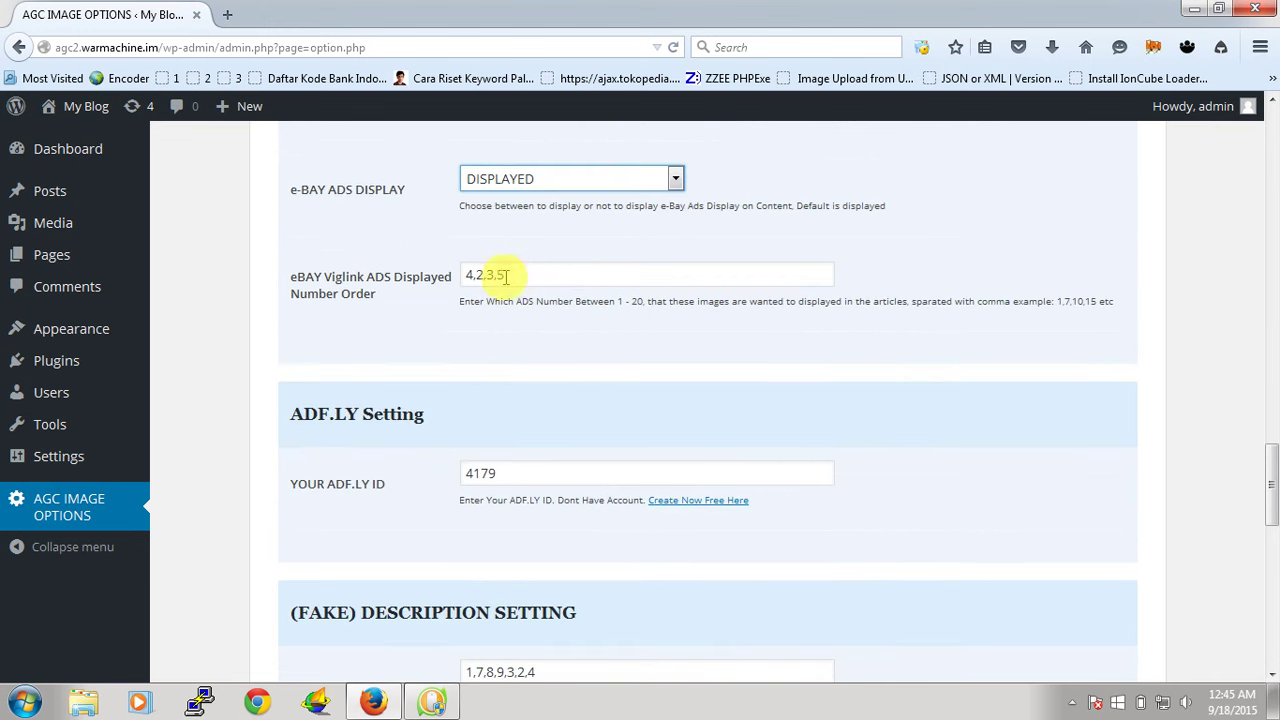
Step: Review the ADF.LY ID field with its sign-up link and the (Fake) Description setting
scroll(568, 323, down, 1)
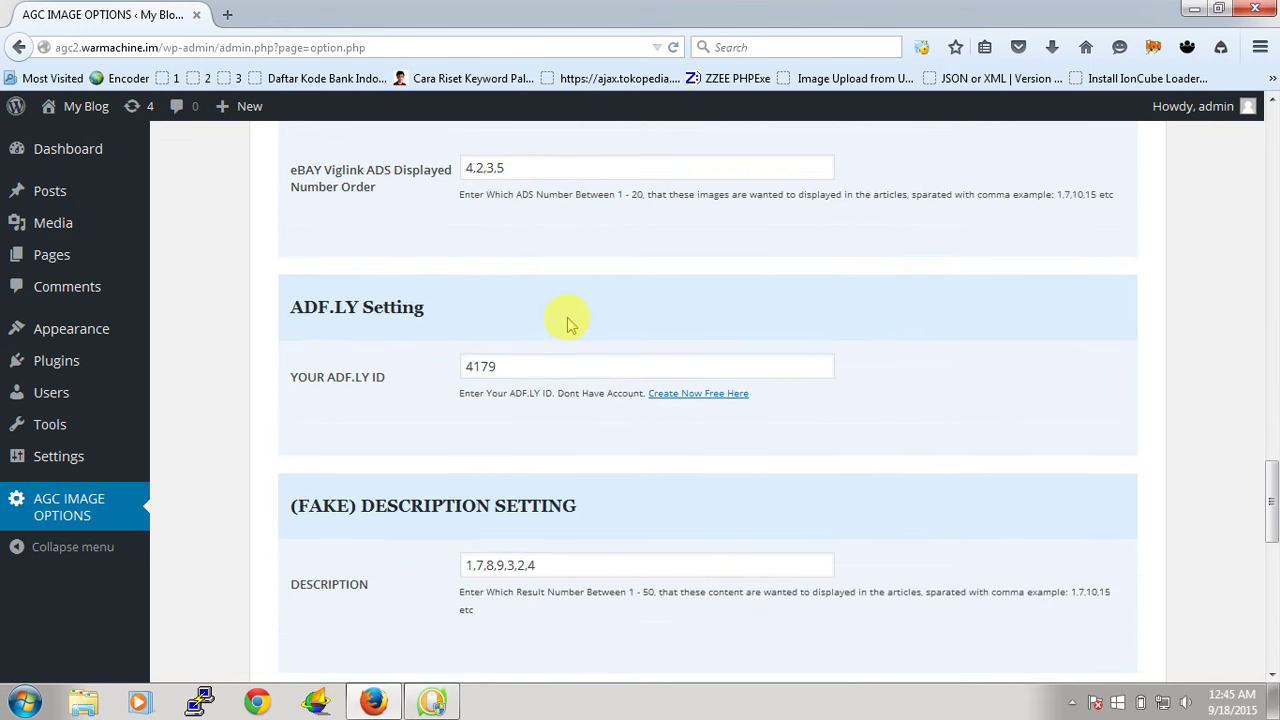
click(510, 367)
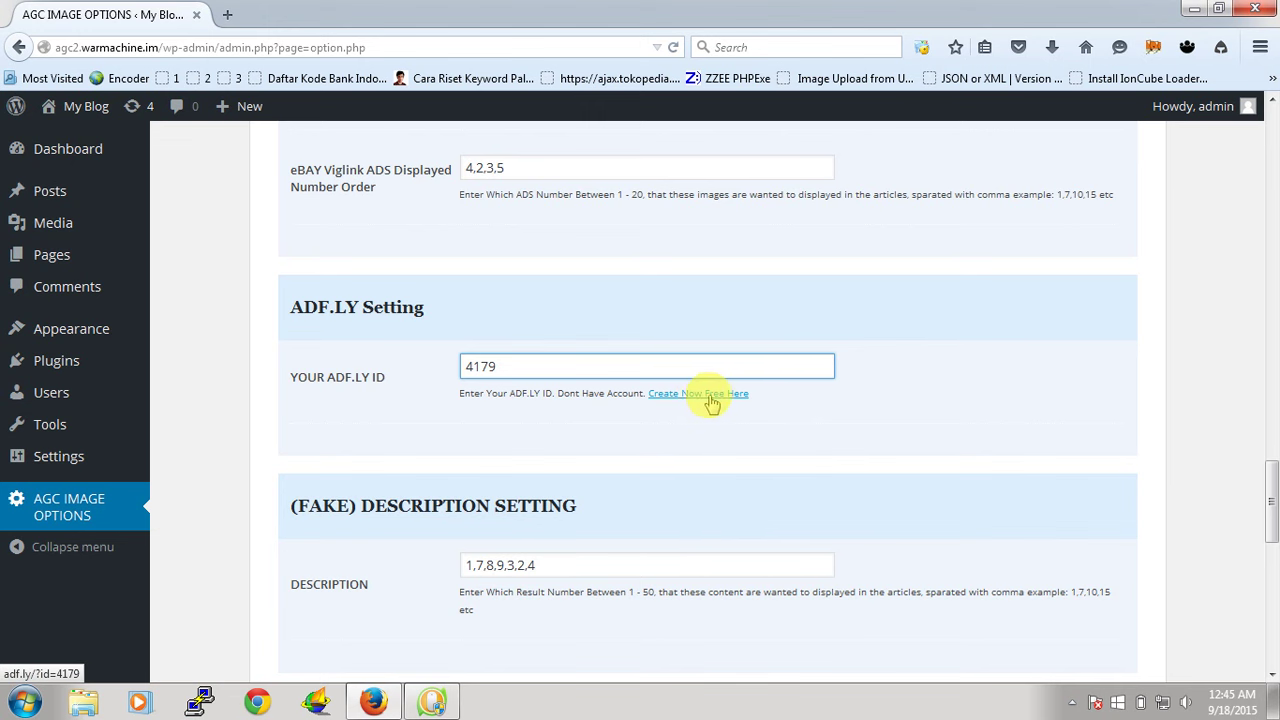
scroll(766, 409, down, 4)
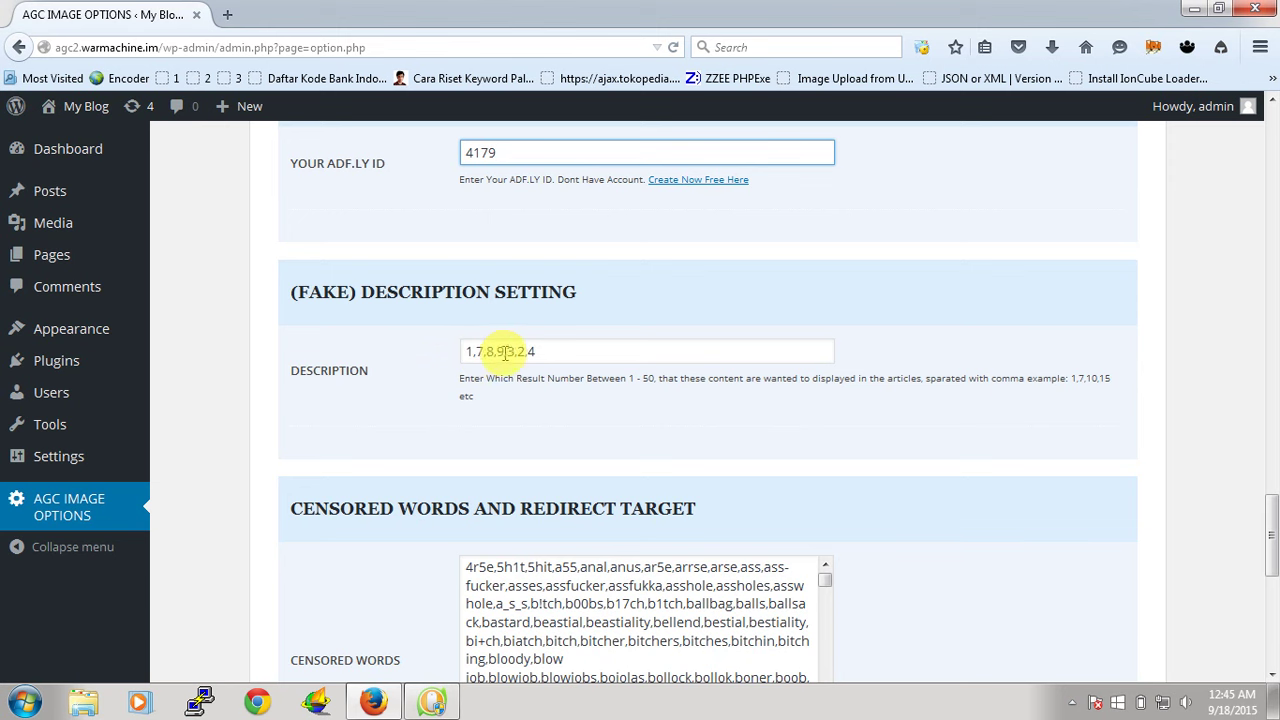
Step: Examine the Censored Words And Redirect Target section, including the censored words list and the redirect web target
scroll(580, 378, down, 4)
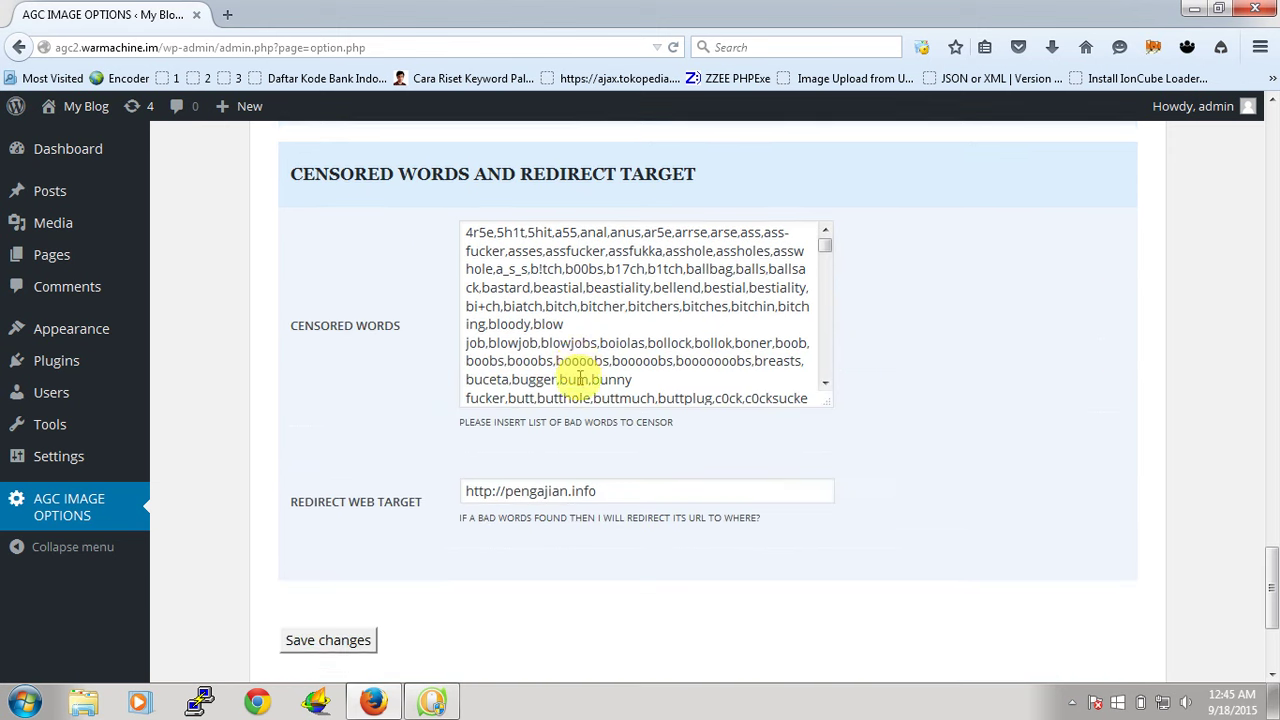
scroll(580, 378, down, 3)
scroll(580, 380, up, 15)
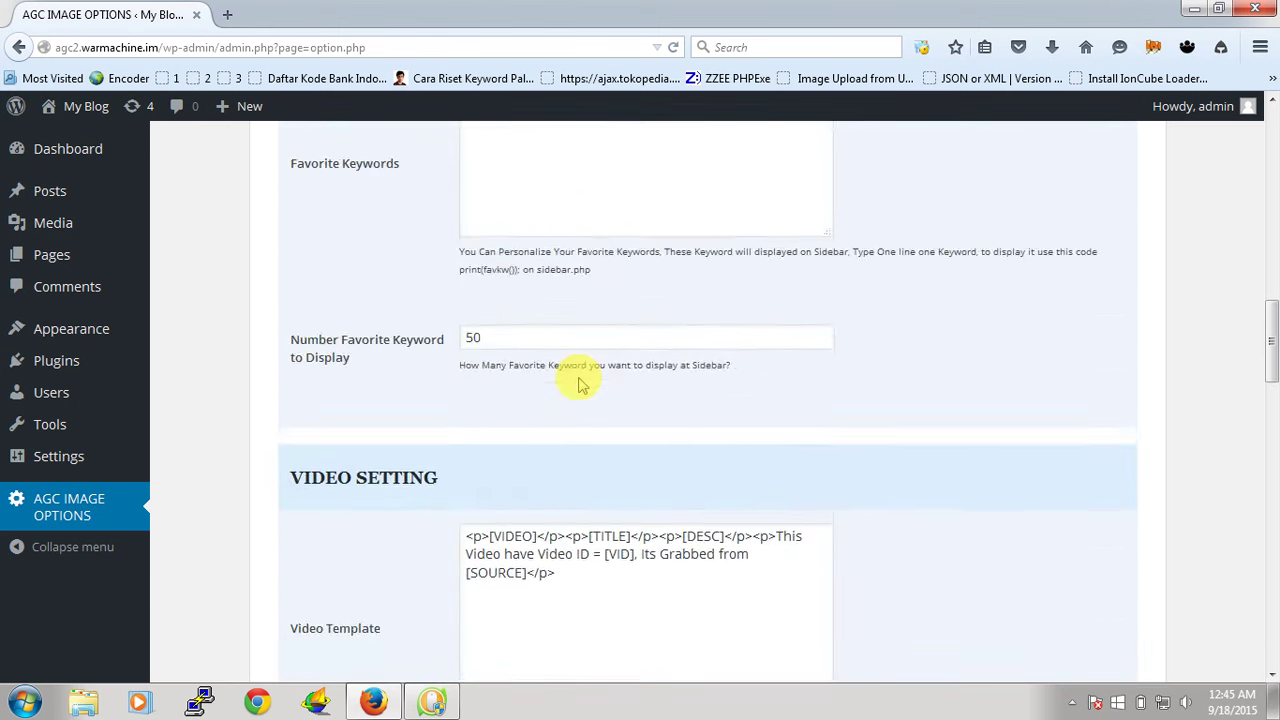
scroll(580, 384, up, 10)
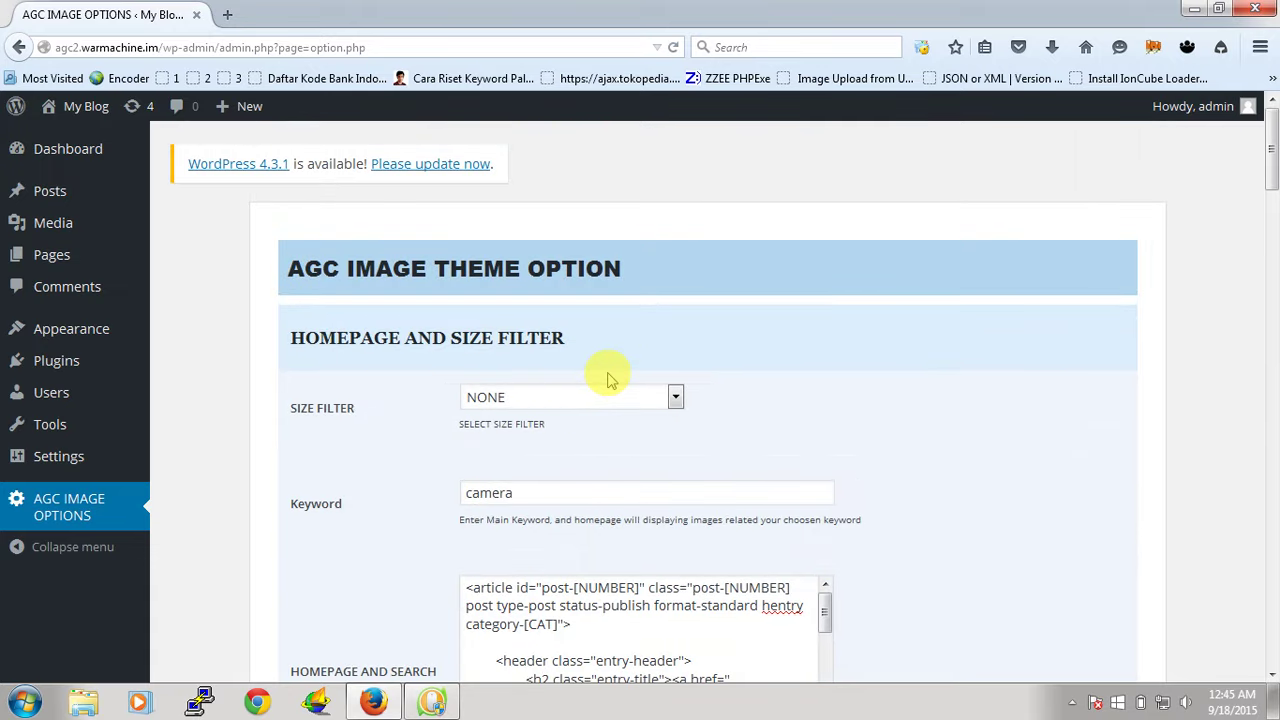
Step: Save the AGC Image theme option settings
drag(1272, 175, 1270, 645)
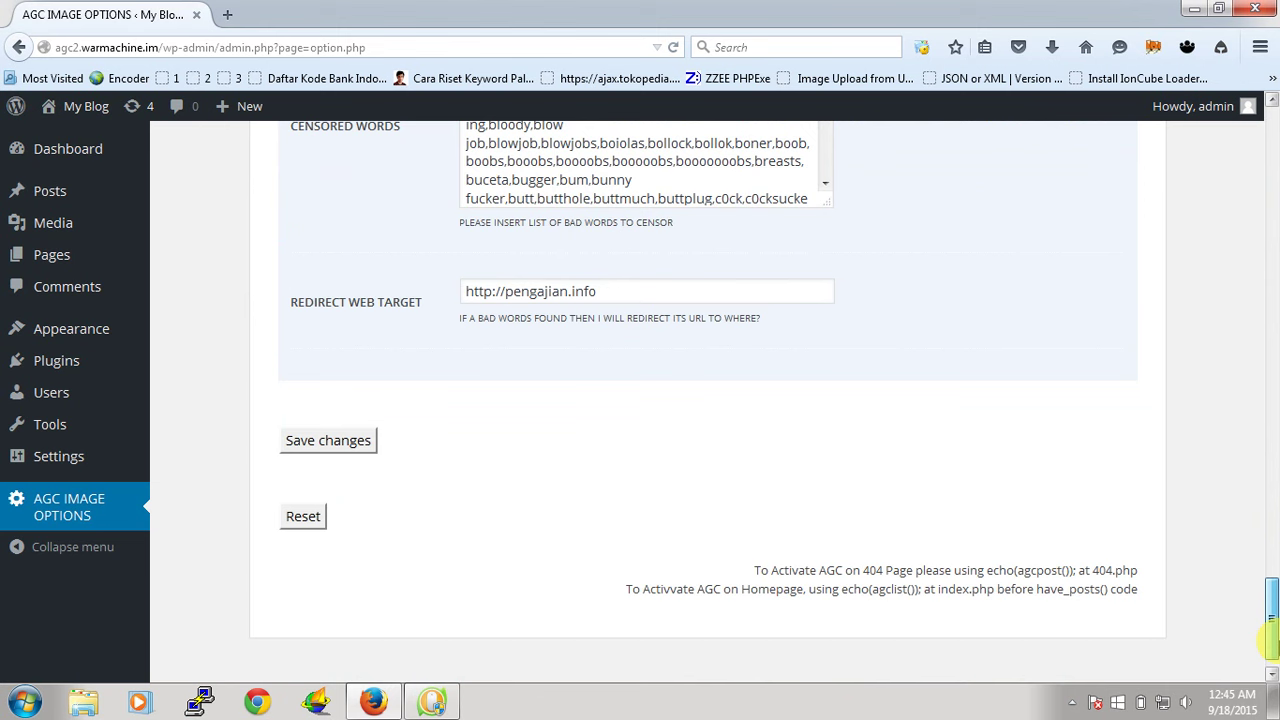
click(335, 443)
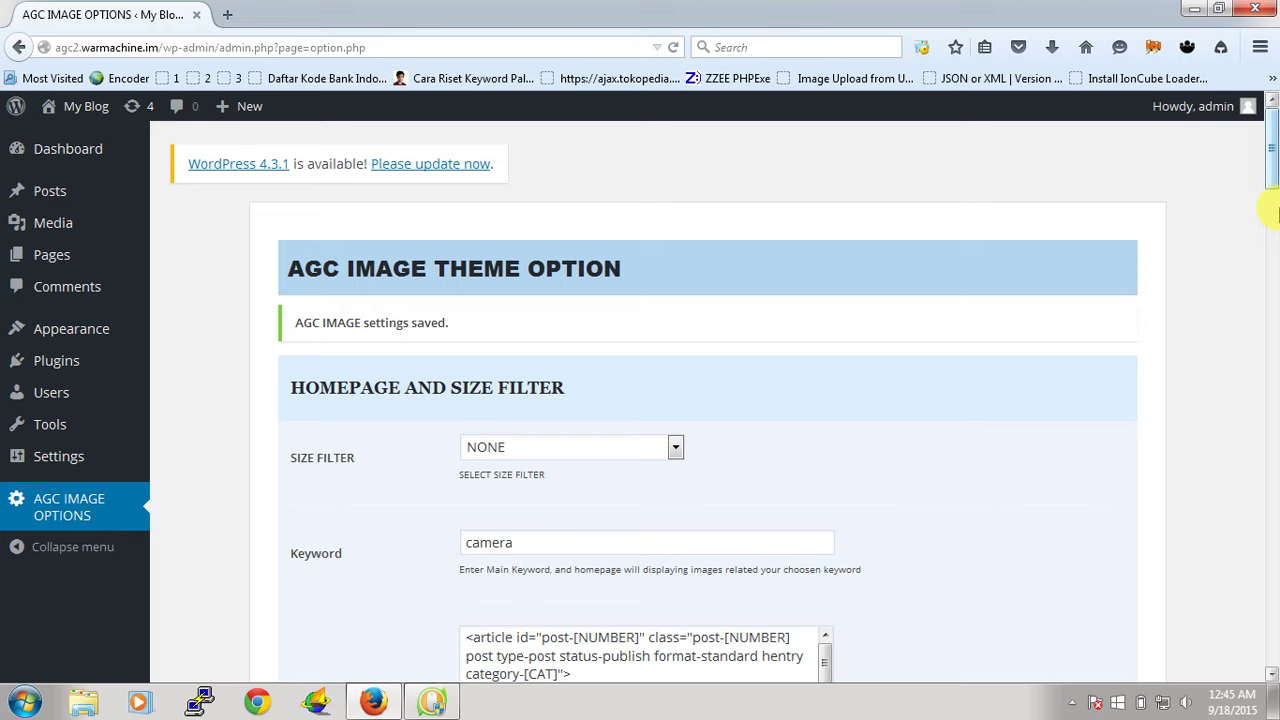
drag(1273, 210, 1272, 673)
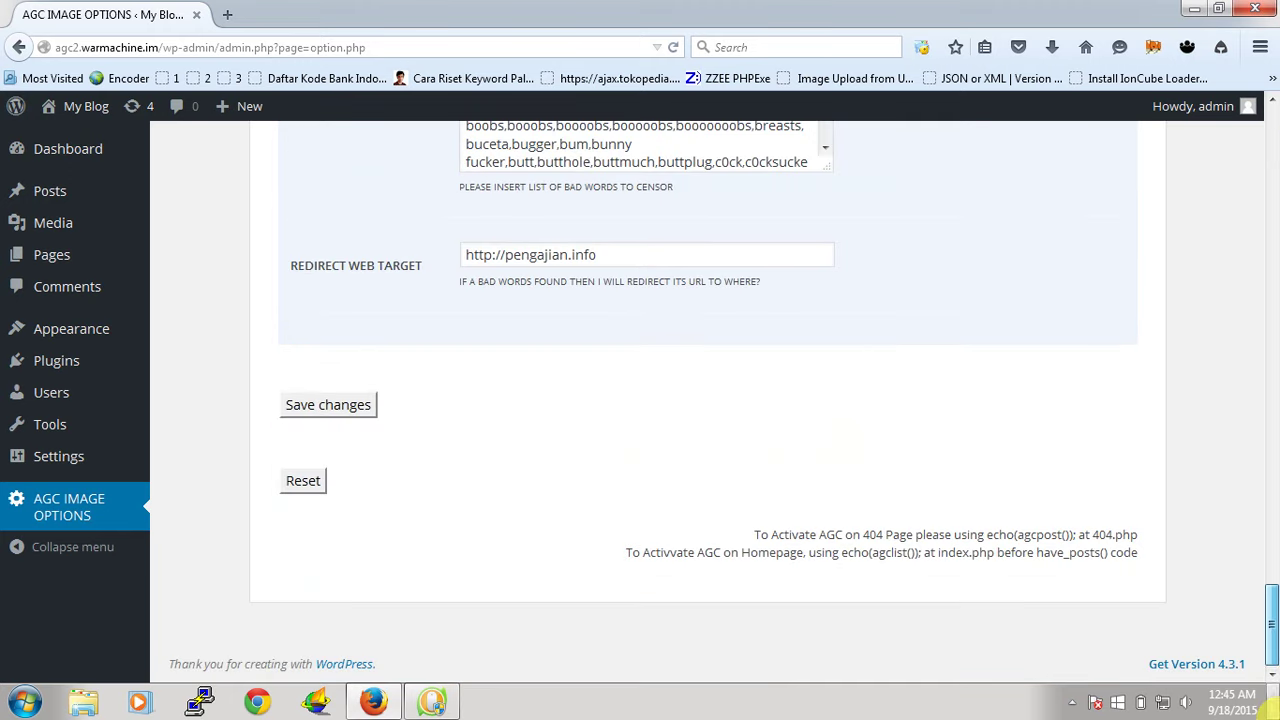
click(1071, 703)
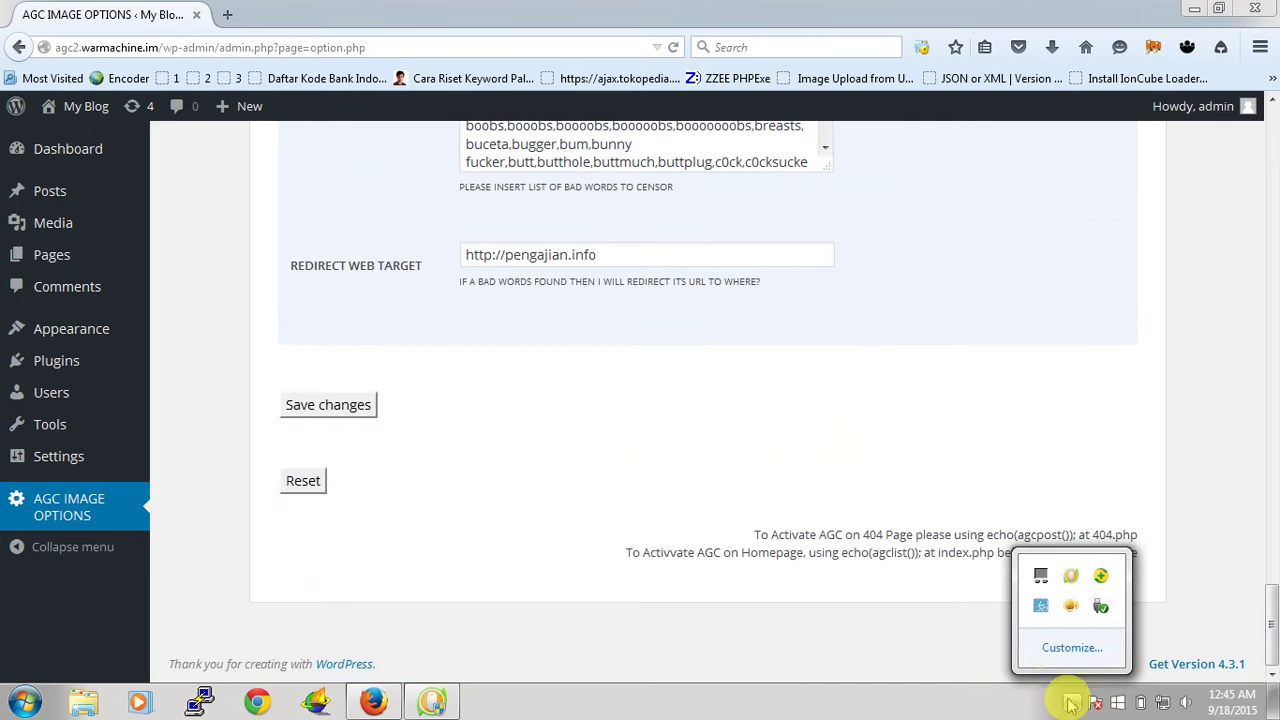
click(1068, 612)
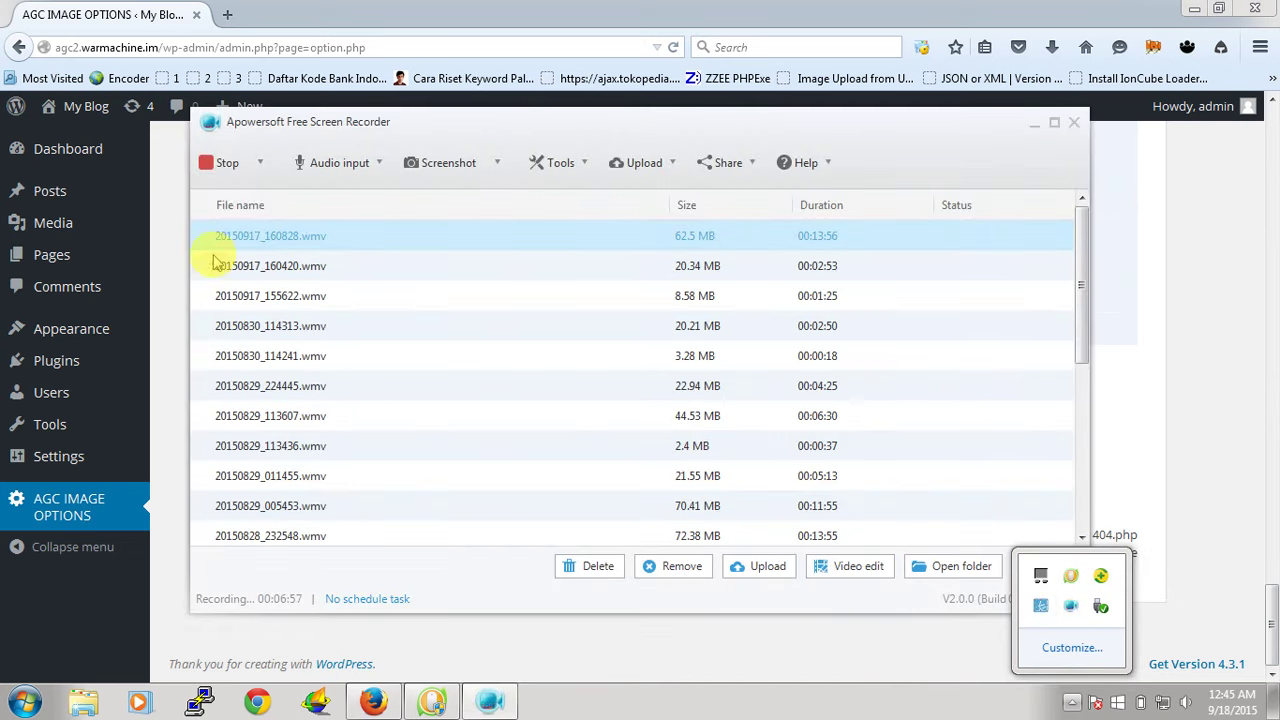